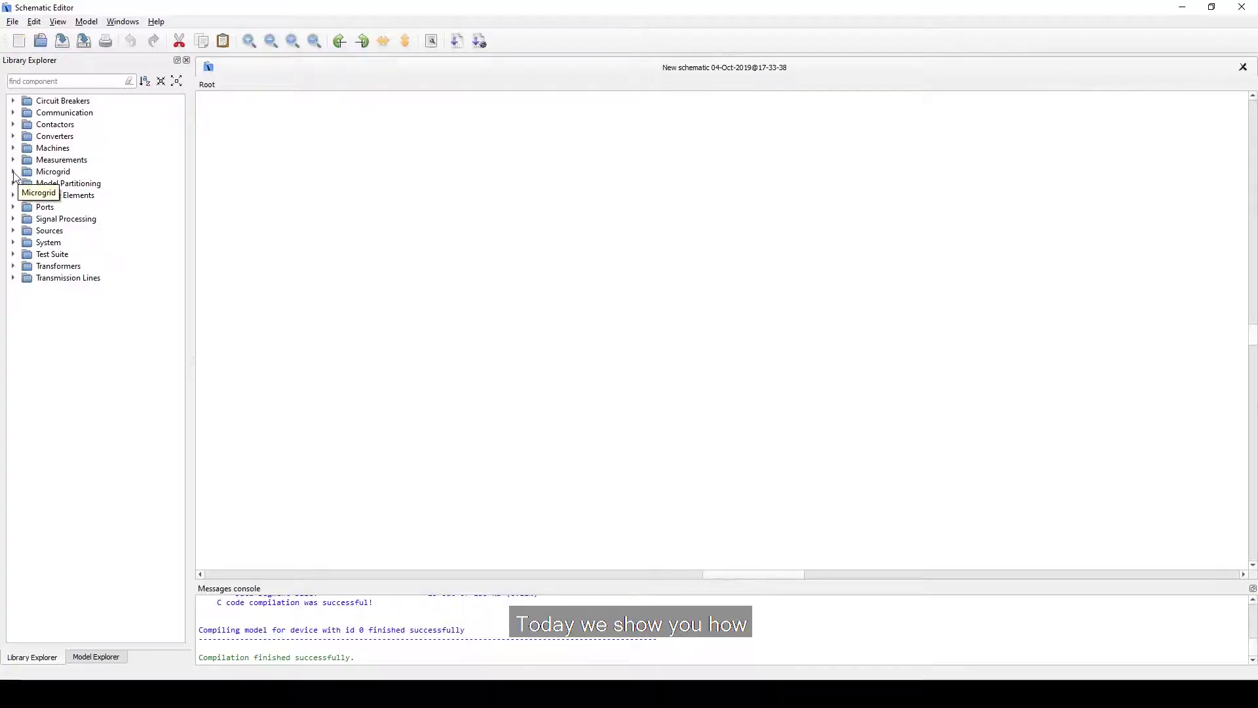
# Add a PV Plant (Switching) block from Microgrid > PV plant to the schematic.
pyautogui.click(14, 172)
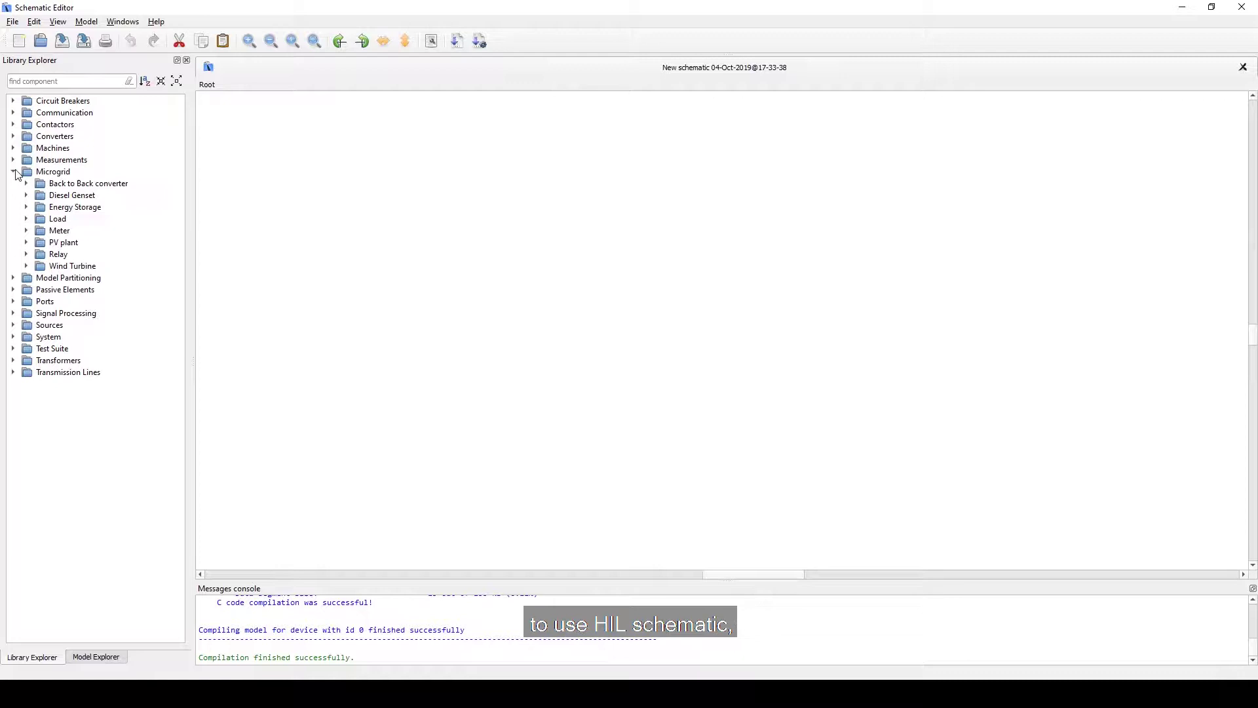
pyautogui.click(26, 243)
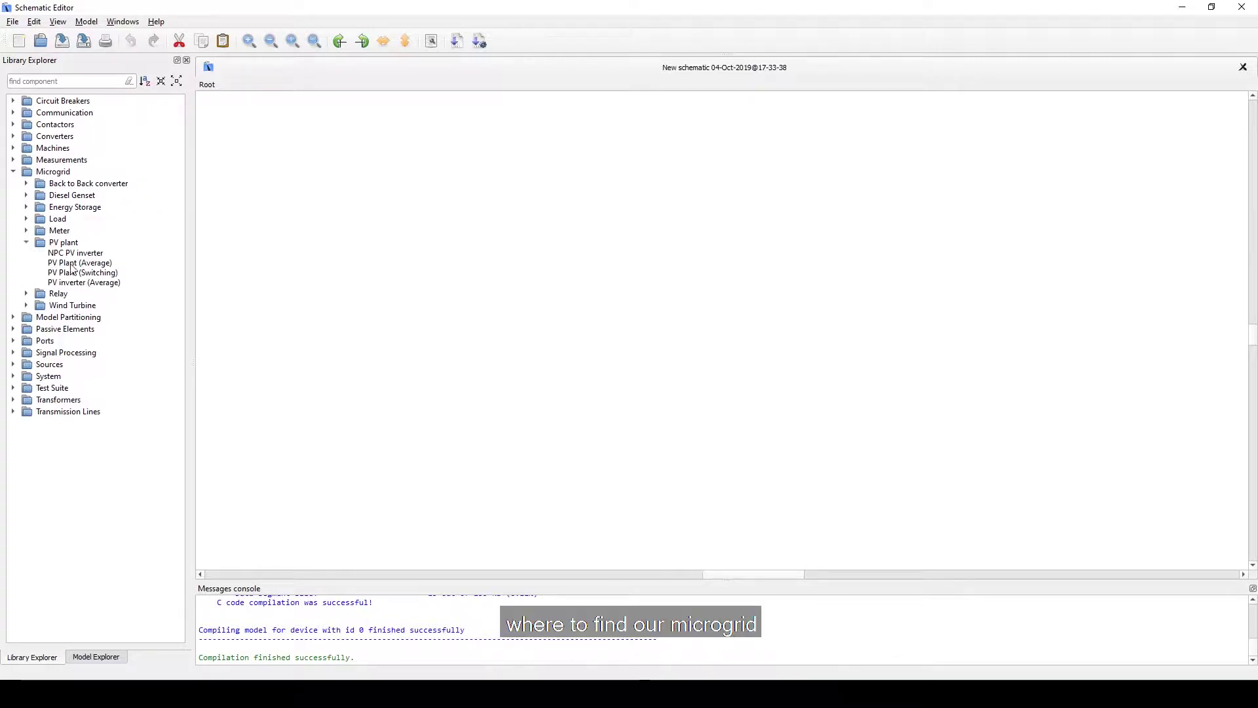
pyautogui.moveTo(63, 280); pyautogui.dragTo(367, 276)
# Open the pv_plant (switching) example folder from the Open dialog.
pyautogui.hotkey('ctrl', 'o')
pyautogui.doubleClick(262, 275)
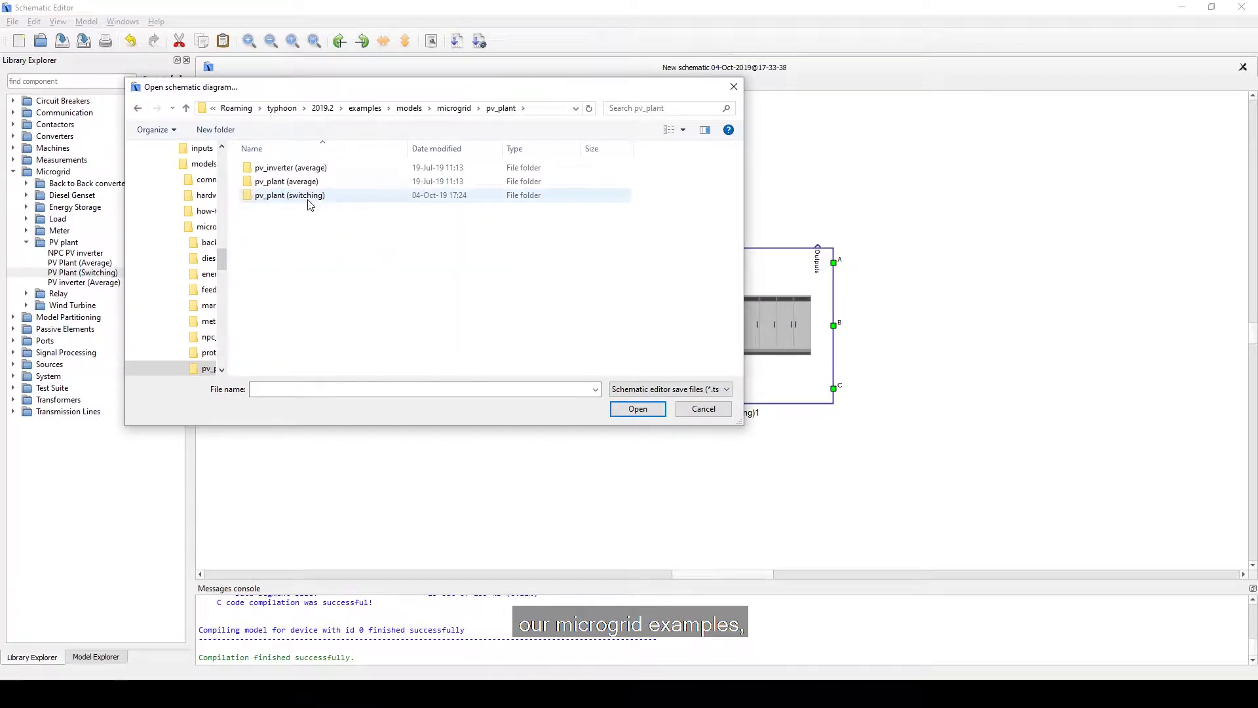
pyautogui.doubleClick(308, 199)
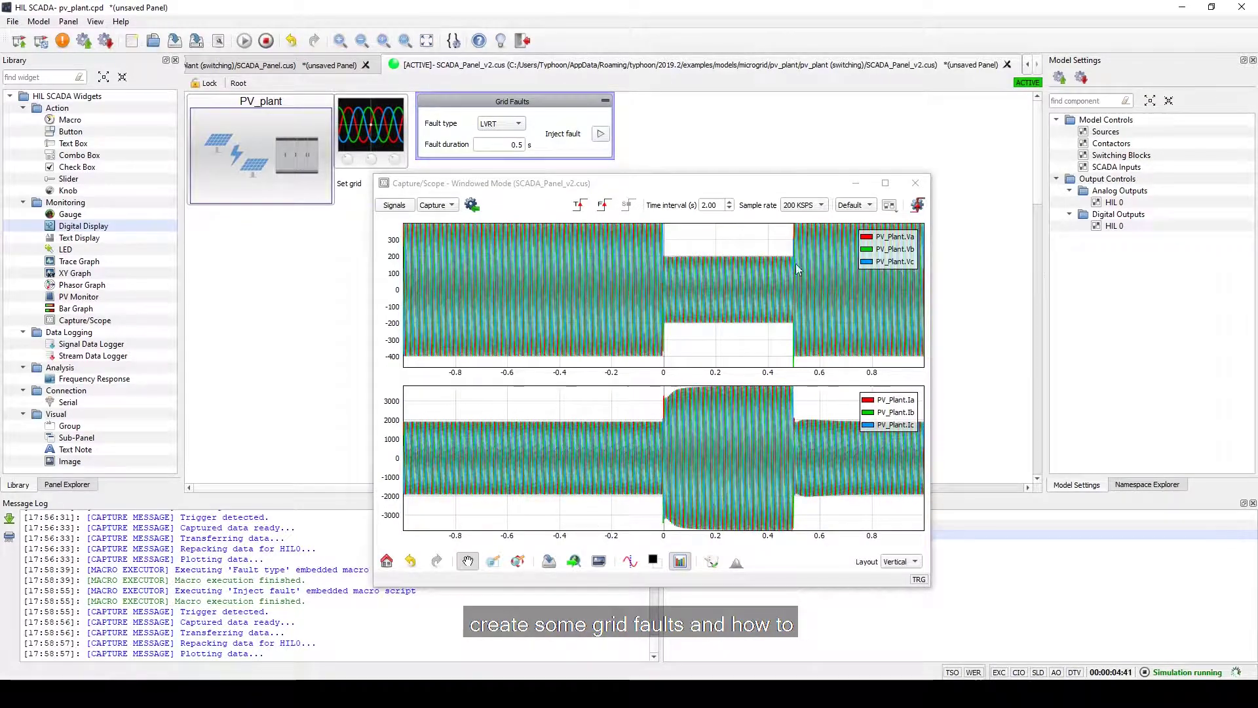
# Maximize the Capture/Scope window so the LVRT fault voltage and current fill the screen.
pyautogui.doubleClick(796, 184)
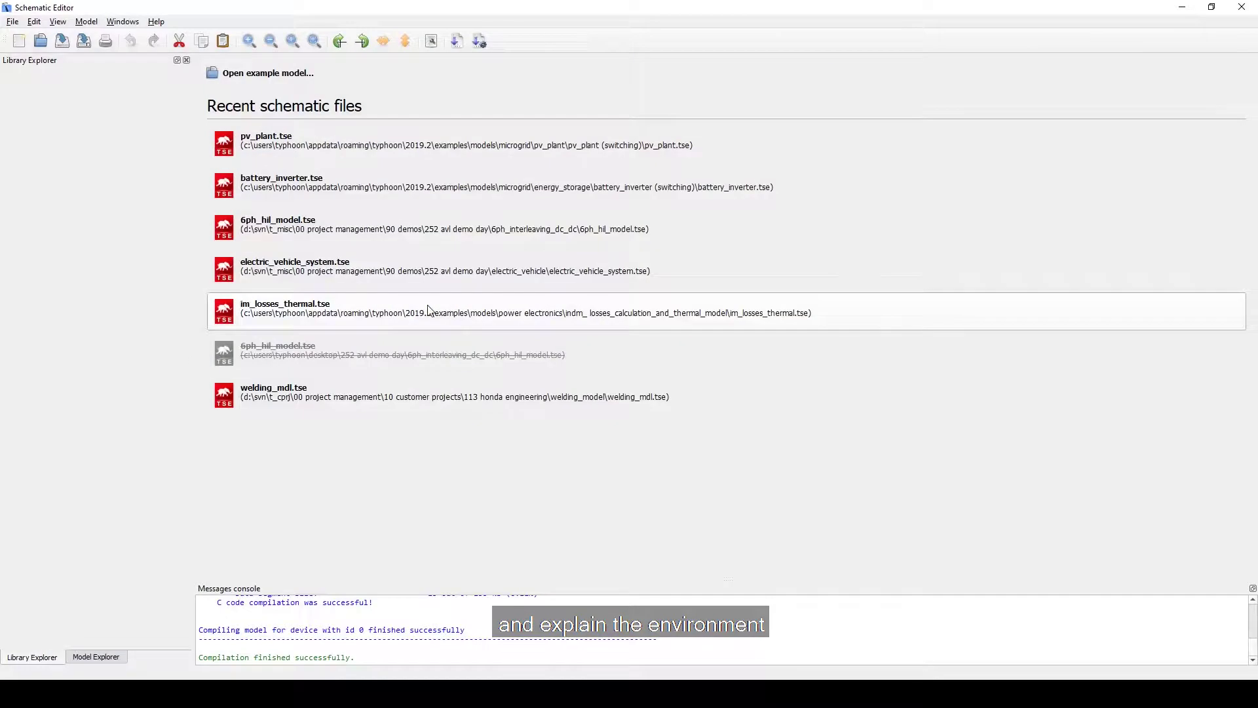
# Create a new schematic for HIL604, configuration 1, exact method and auto time step.
pyautogui.click(19, 42)
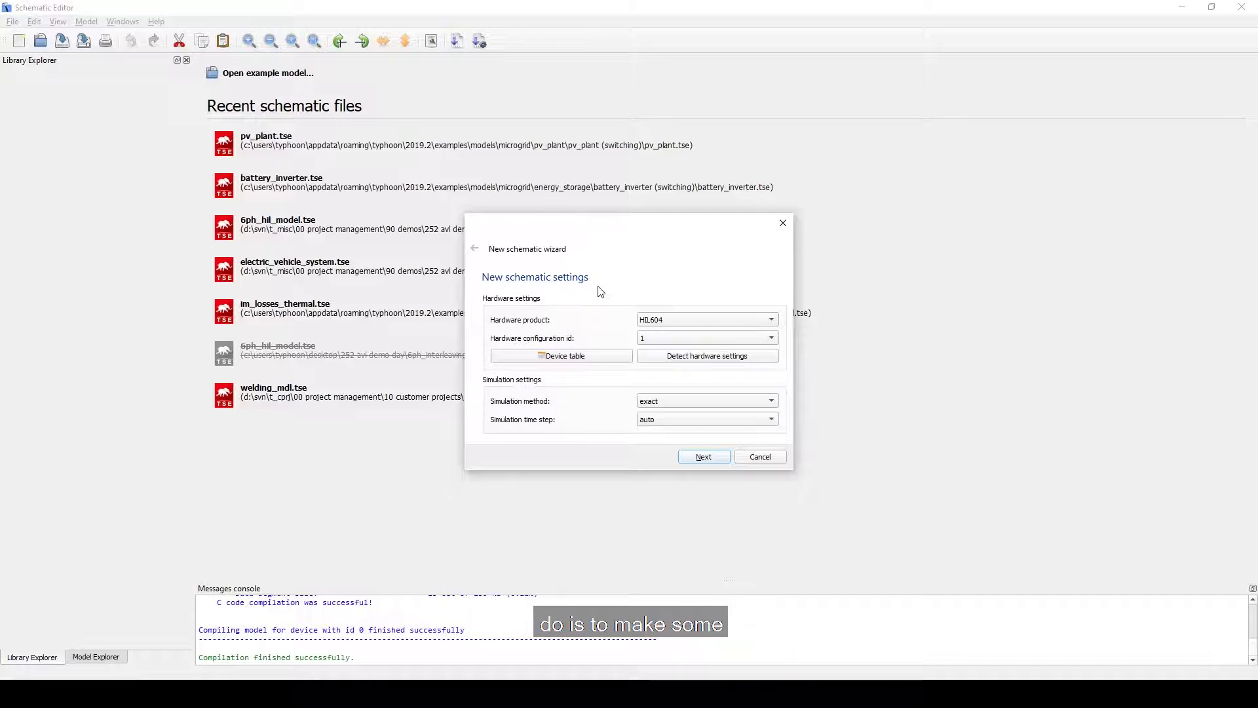
pyautogui.click(664, 319)
pyautogui.click(664, 317)
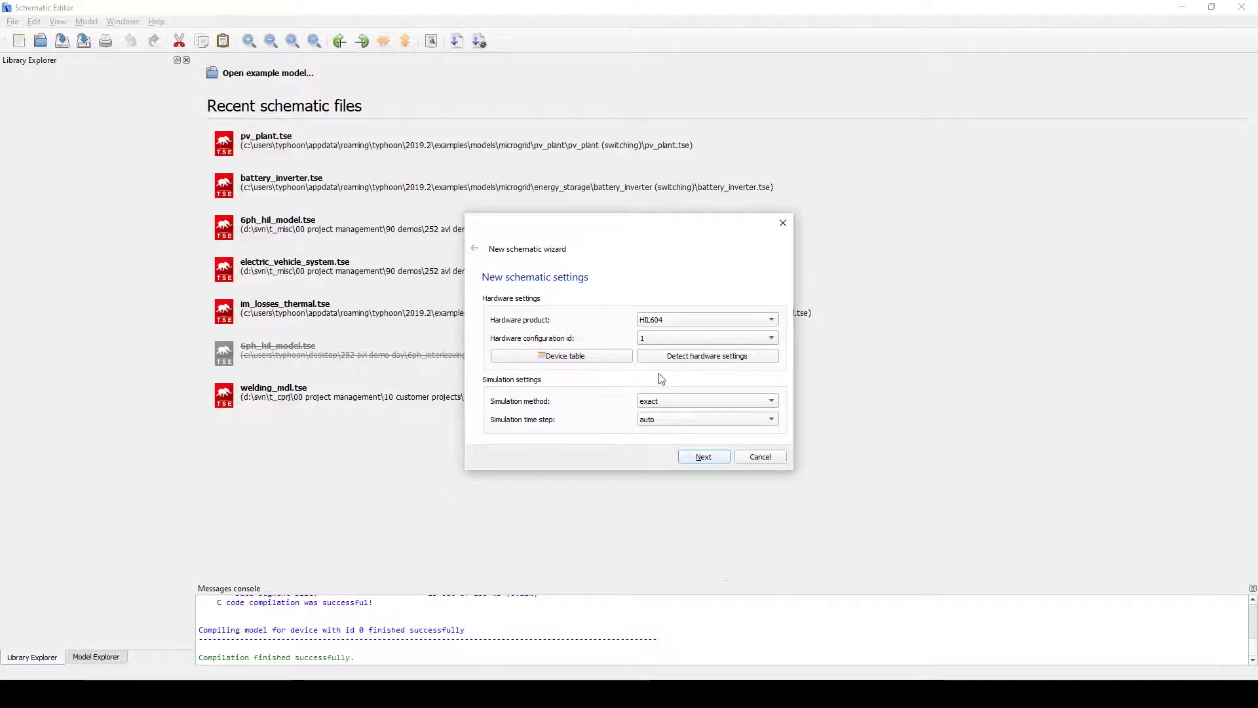
pyautogui.click(708, 456)
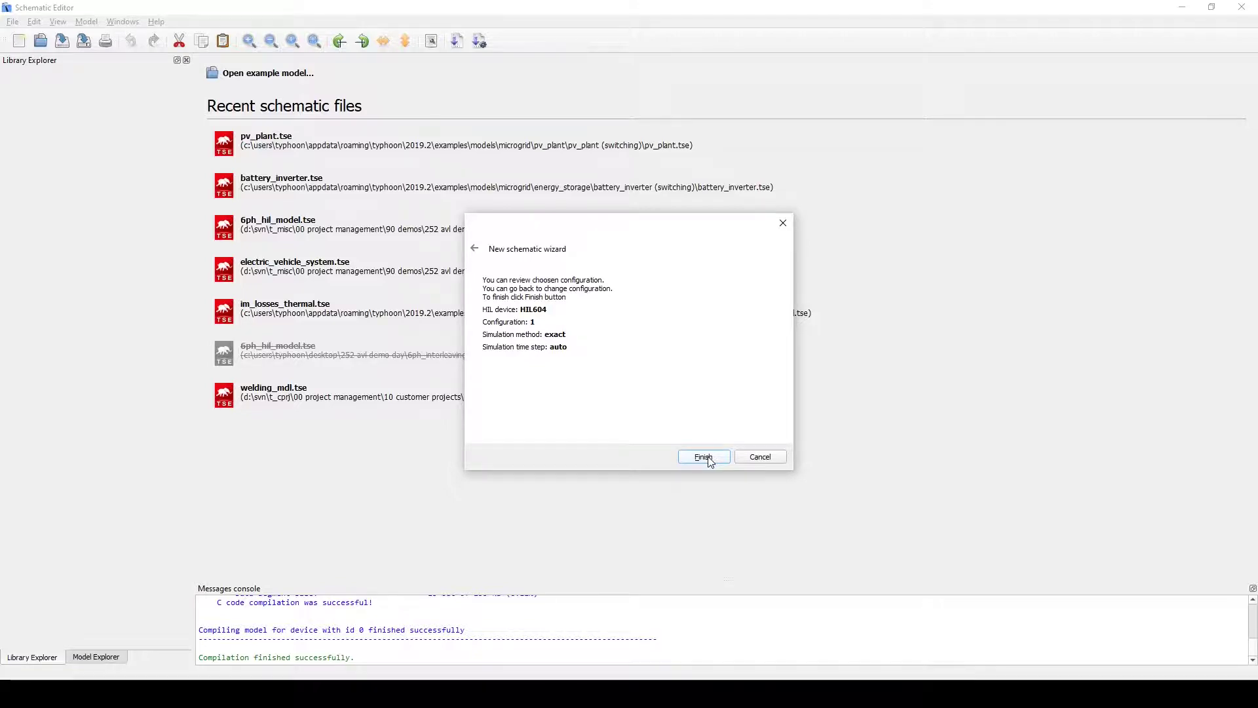
pyautogui.click(705, 457)
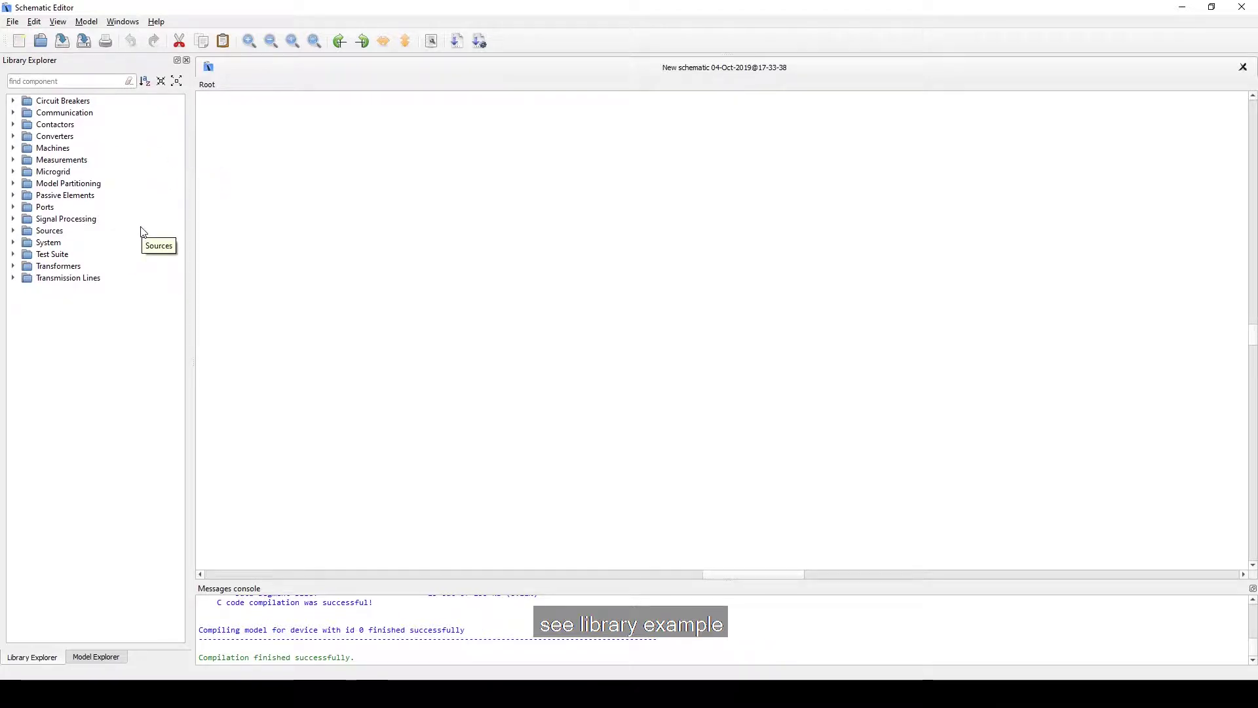
# Expand Microgrid > PV plant in Library Explorer to reveal the PV Plant (Switching) component.
pyautogui.click(13, 171)
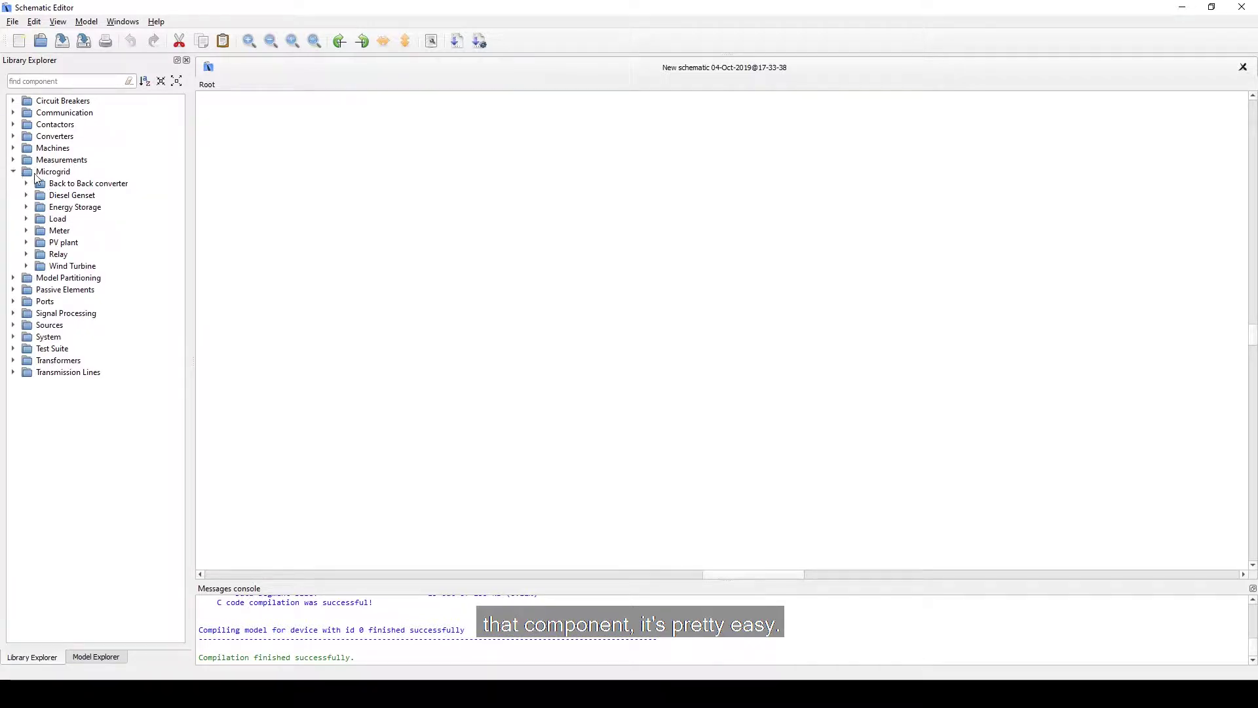
pyautogui.click(27, 242)
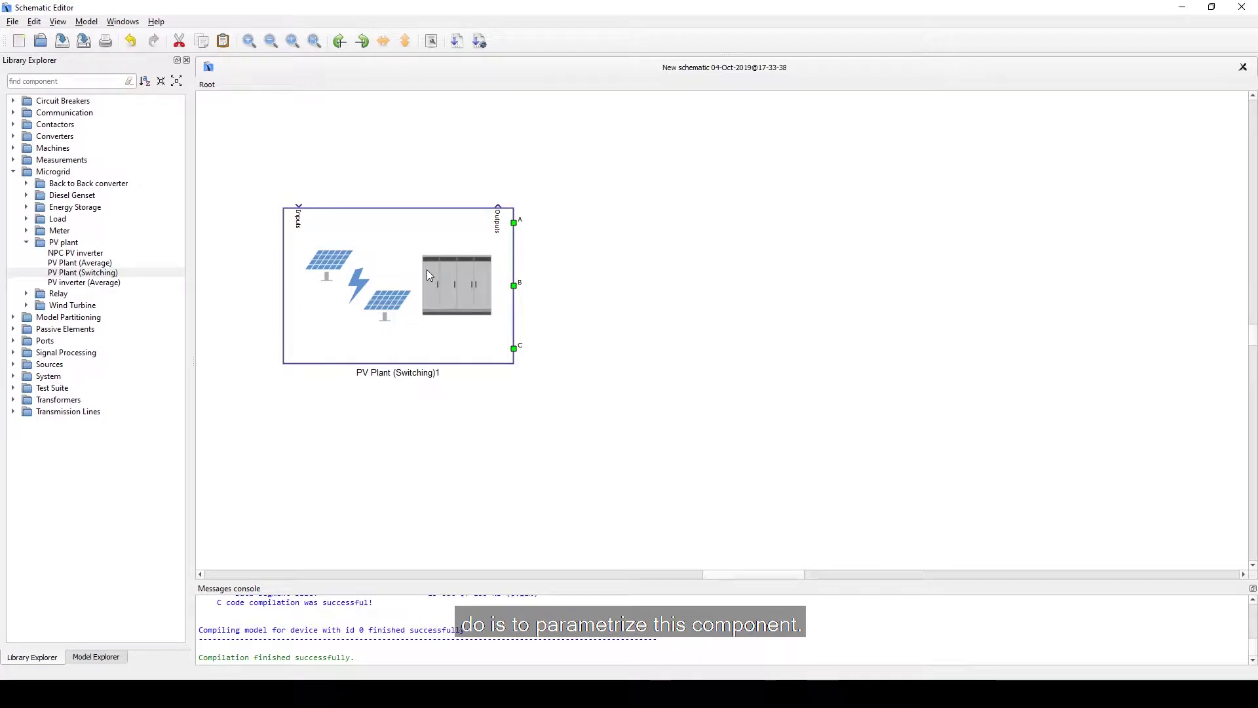
# Review PV Plant (Switching)1 properties on the General, Filter and Adv. 1–4 tabs.
pyautogui.doubleClick(400, 269)
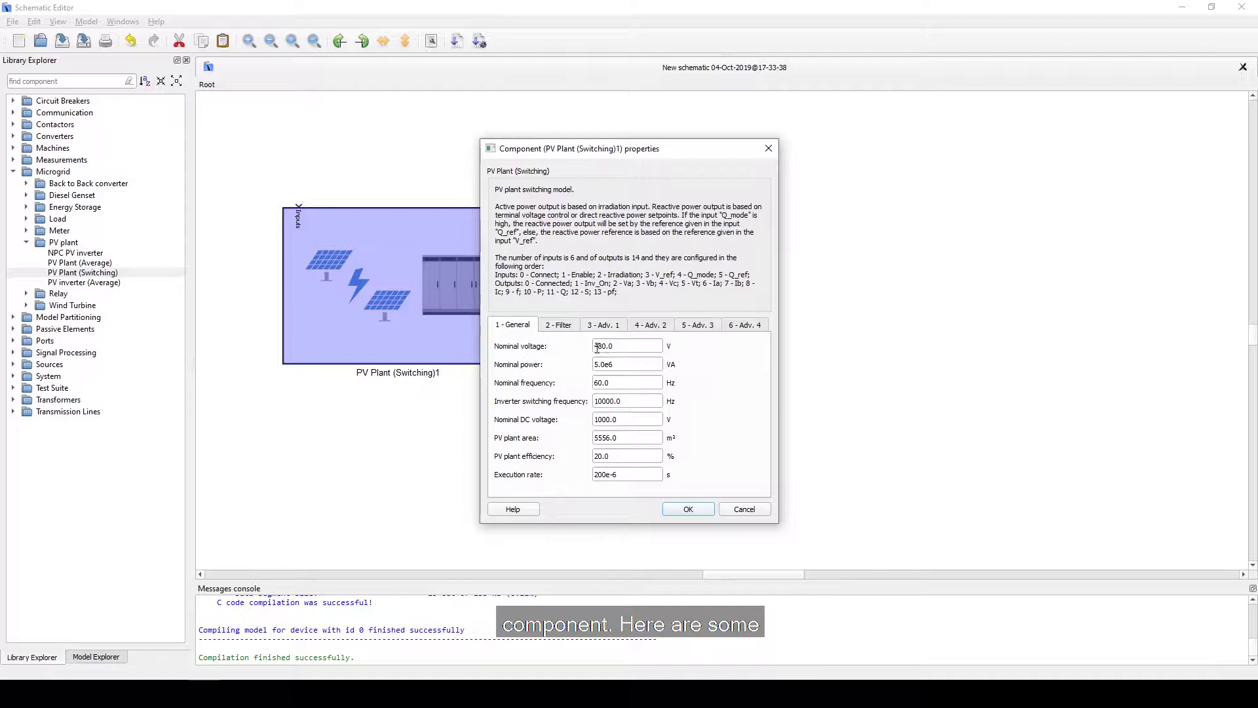
pyautogui.click(559, 326)
pyautogui.click(612, 327)
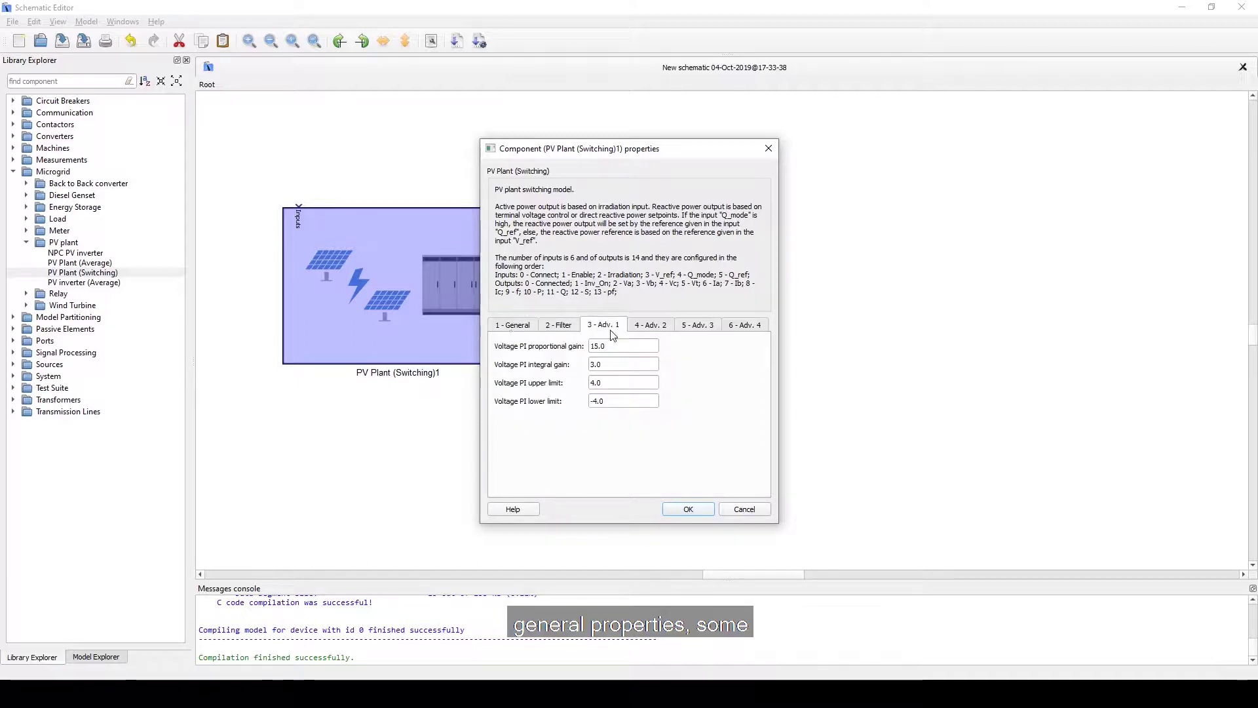
pyautogui.click(649, 328)
pyautogui.click(708, 325)
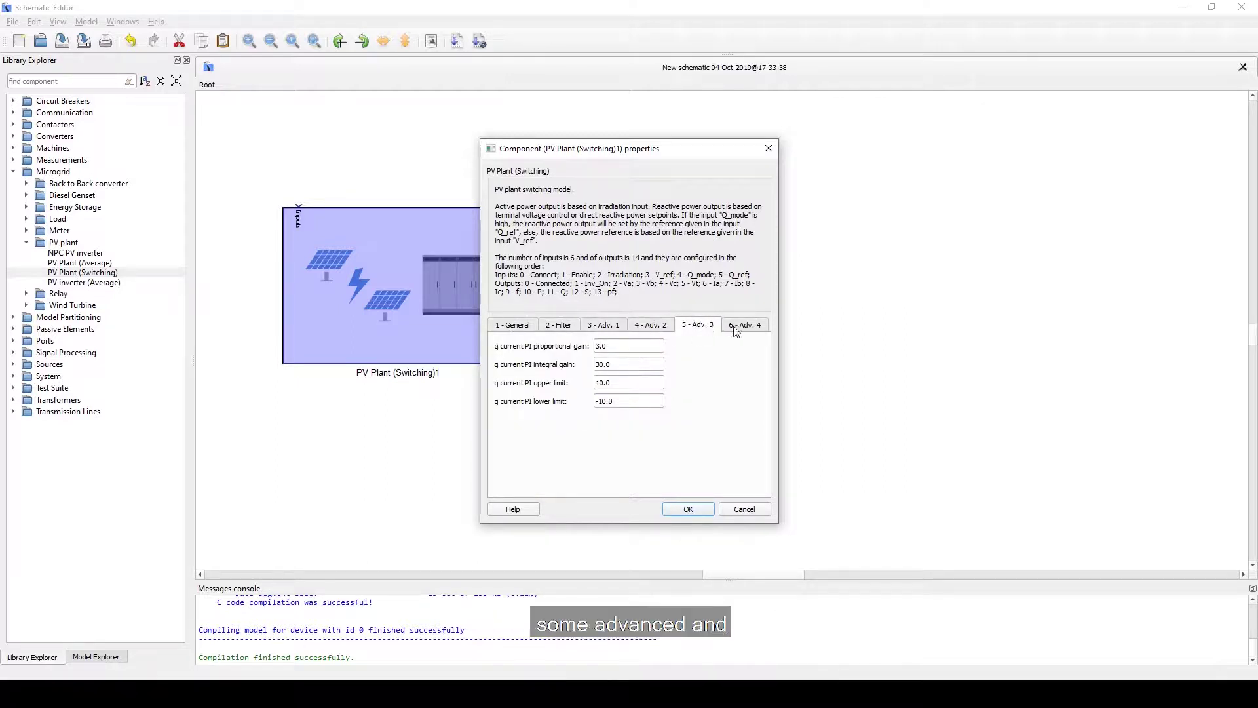
pyautogui.click(745, 325)
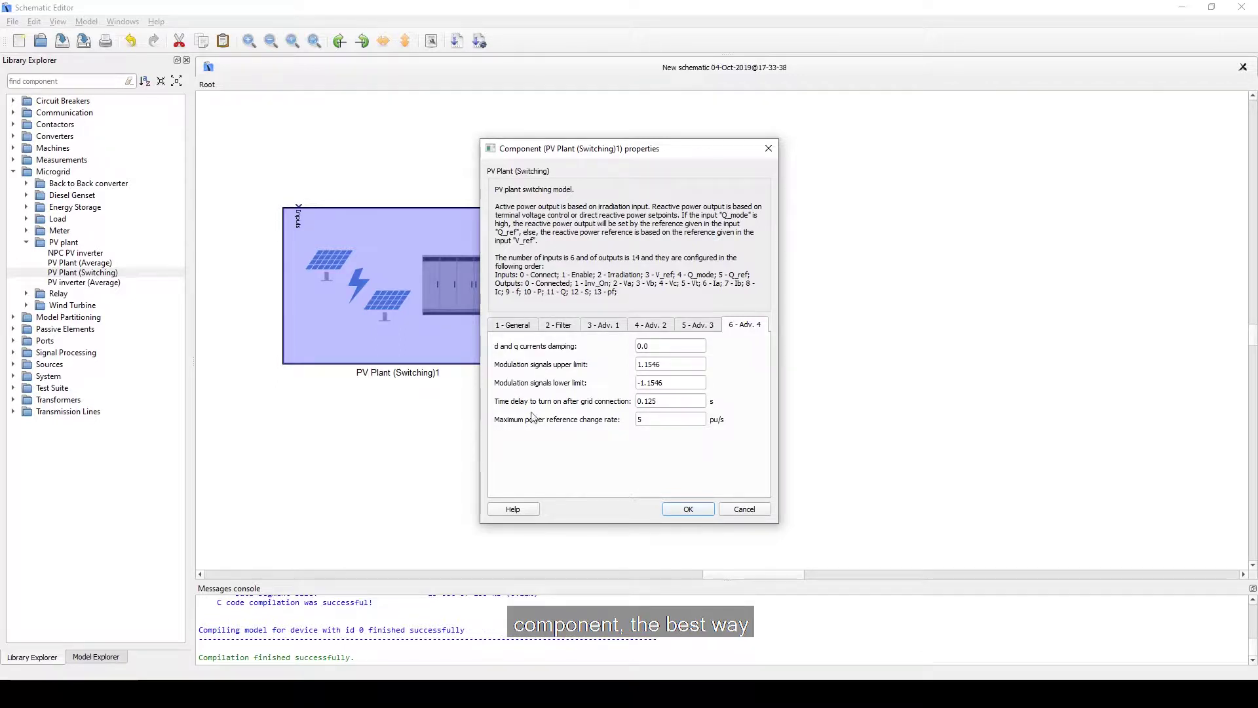
# Read the PV plant help page full screen, scrolling through its figures and inputs/outputs tables.
pyautogui.click(528, 512)
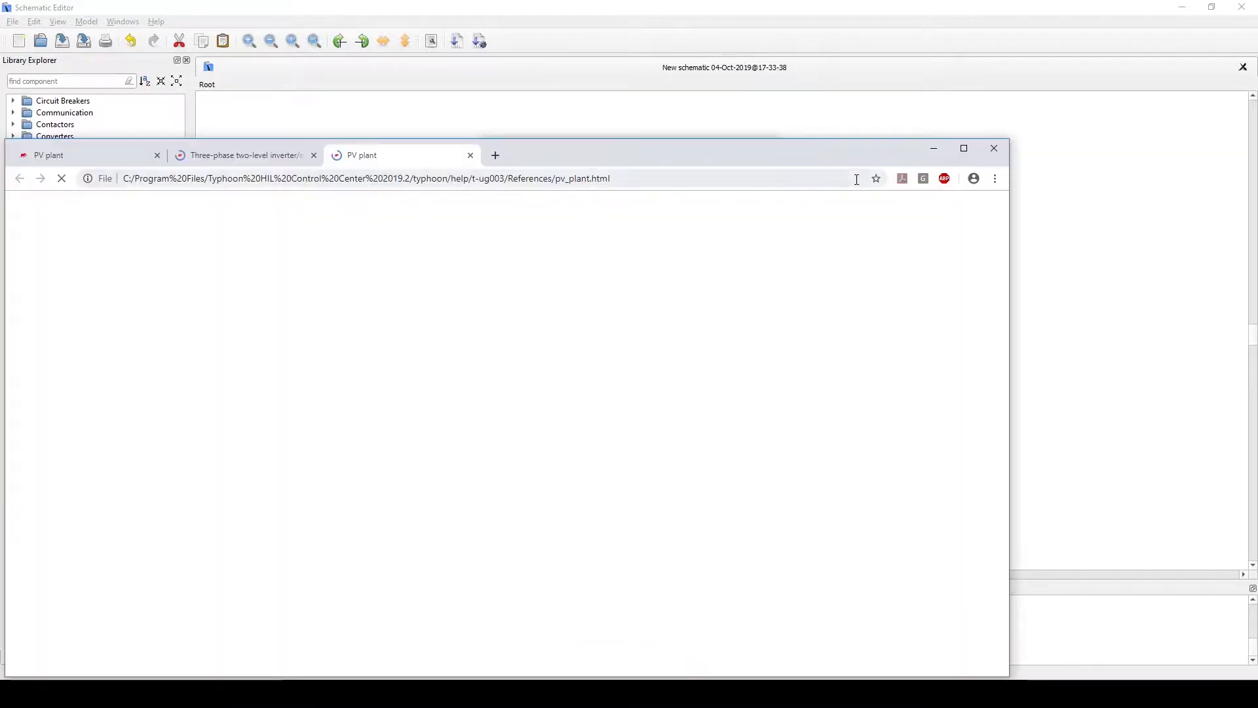
pyautogui.click(964, 148)
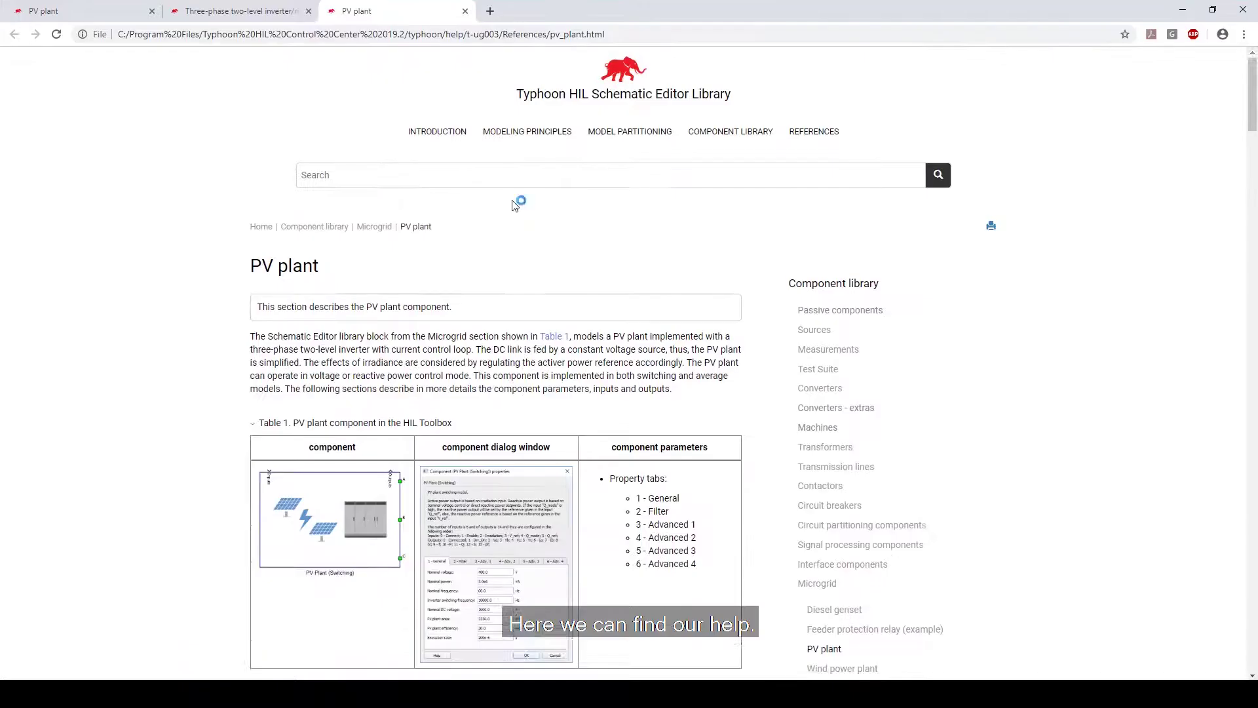
pyautogui.scroll(-7, 517, 328)
pyautogui.scroll(-4, 445, 213)
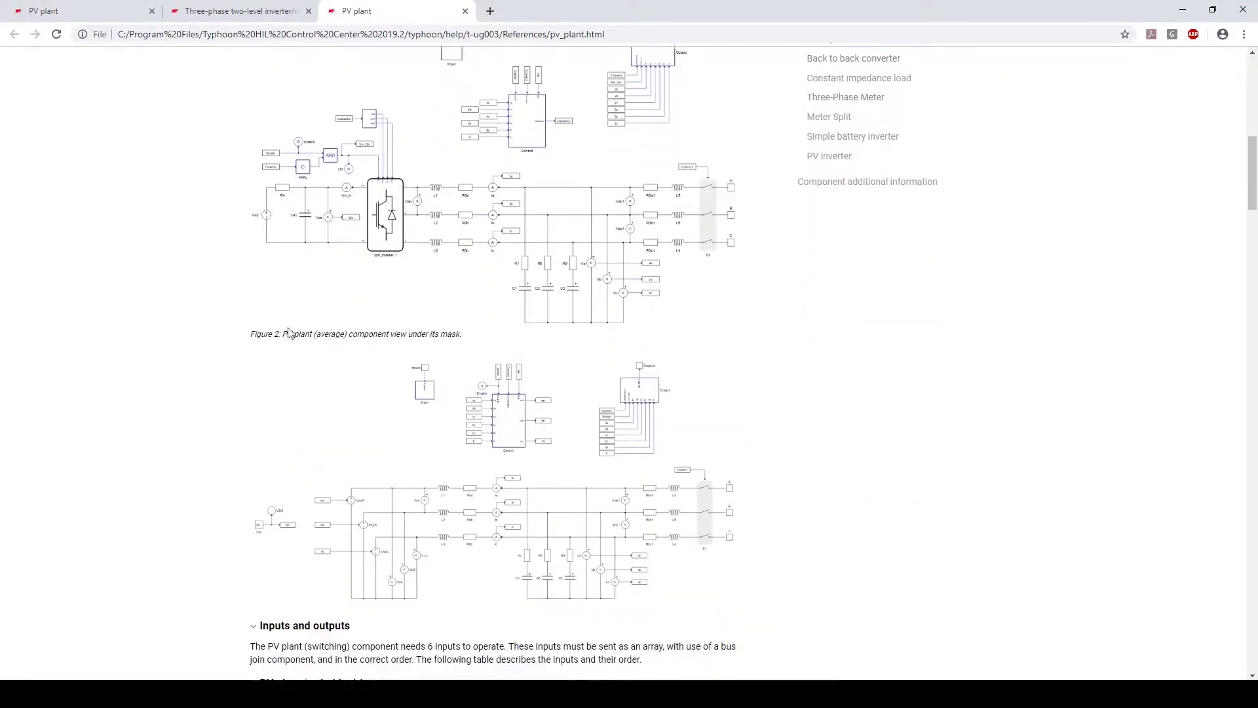
pyautogui.scroll(-8, 444, 330)
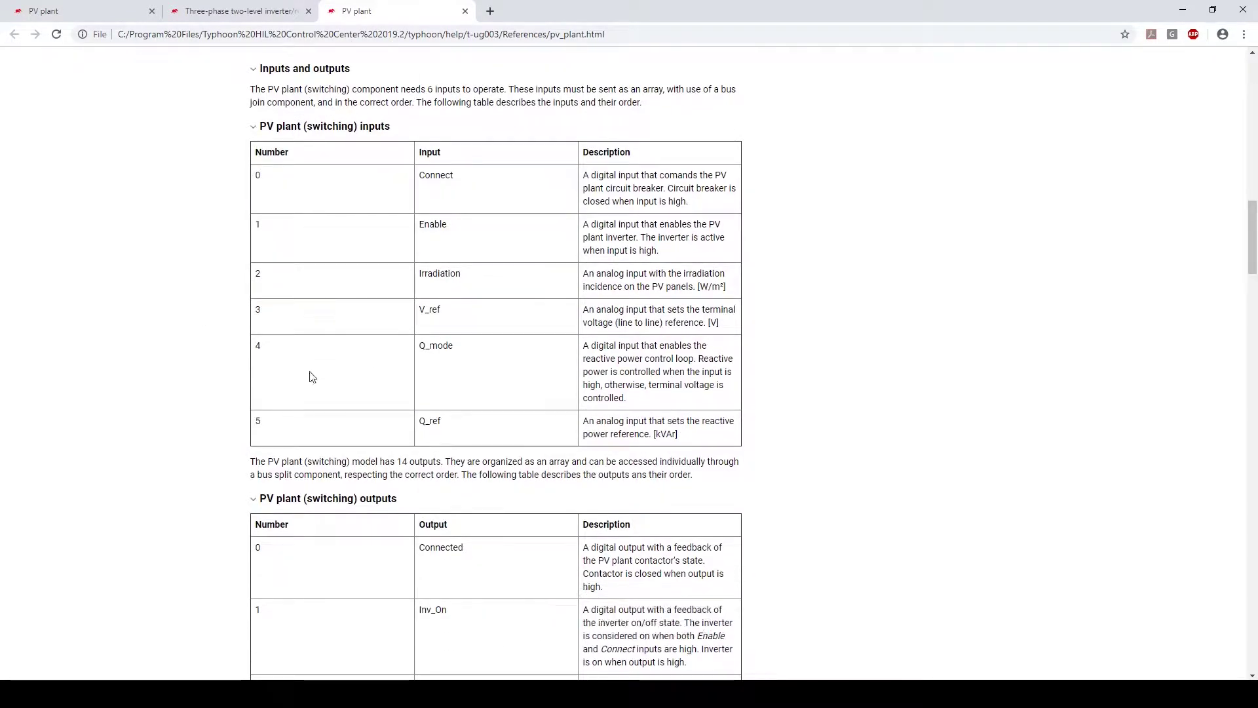
pyautogui.scroll(-11, 424, 289)
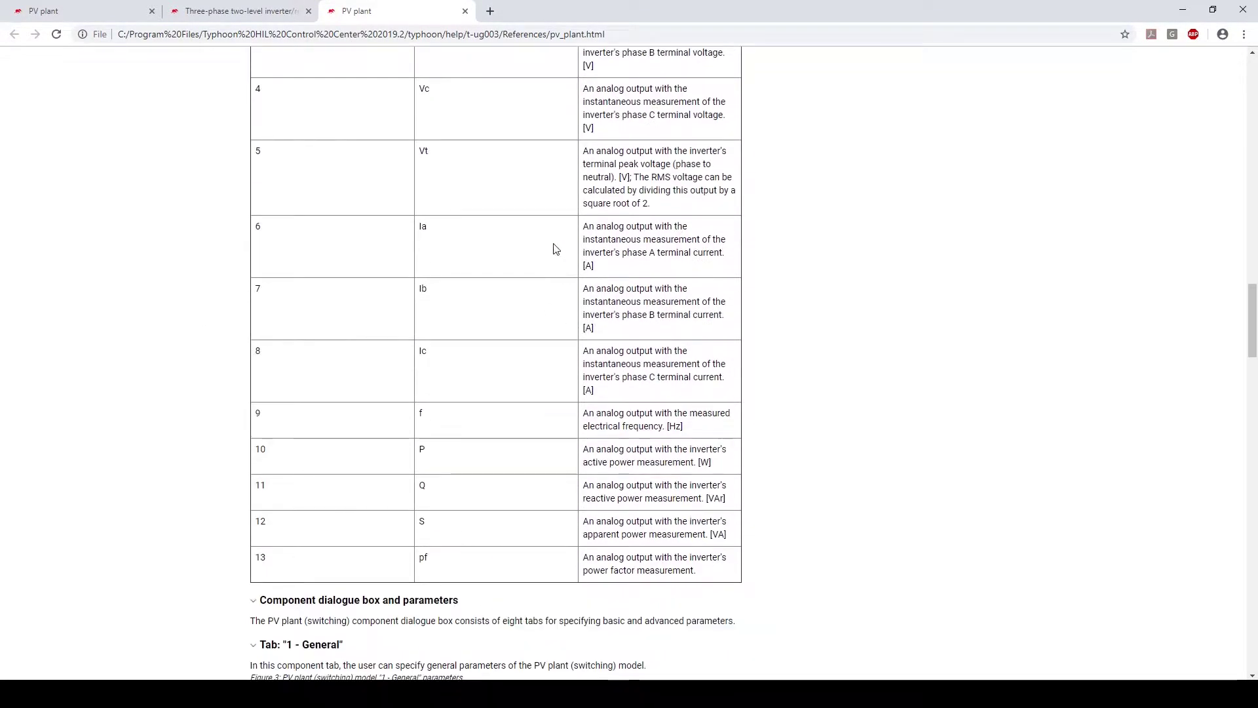
pyautogui.scroll(20, 560, 249)
pyautogui.scroll(1, 580, 181)
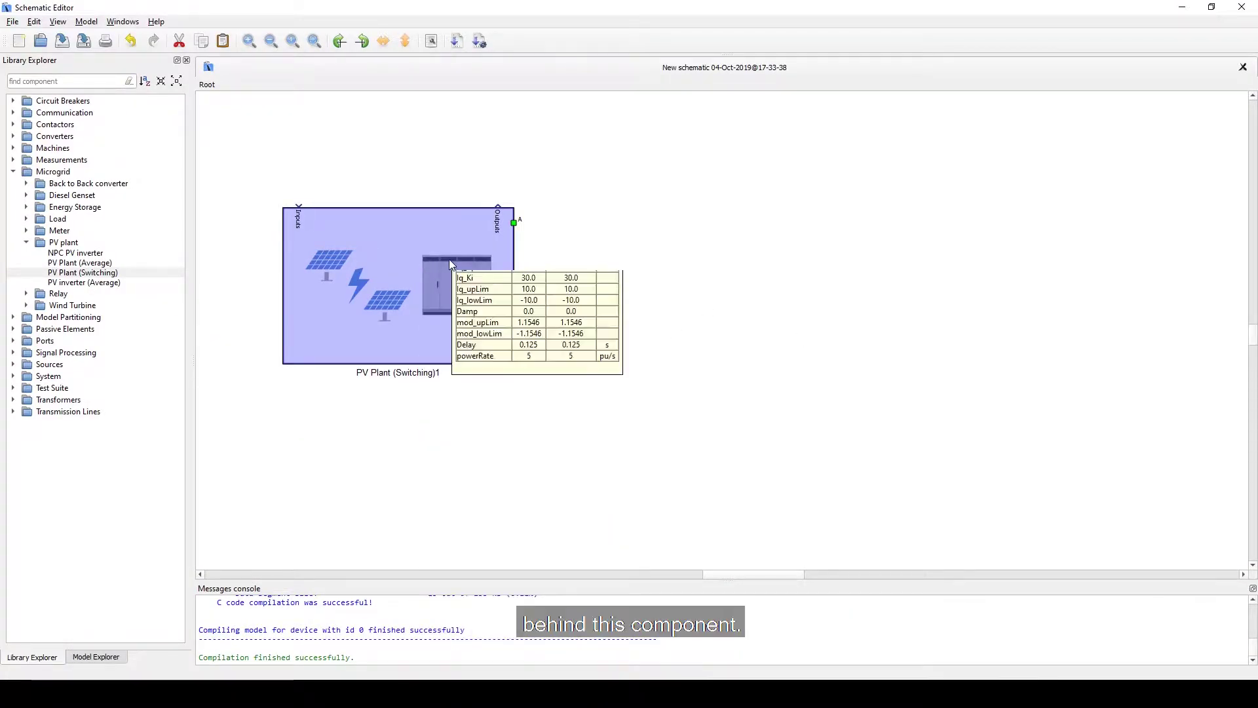
# Look under the mask of PV Plant (Switching)1 to reveal its inverter and control circuit.
pyautogui.rightClick(431, 248)
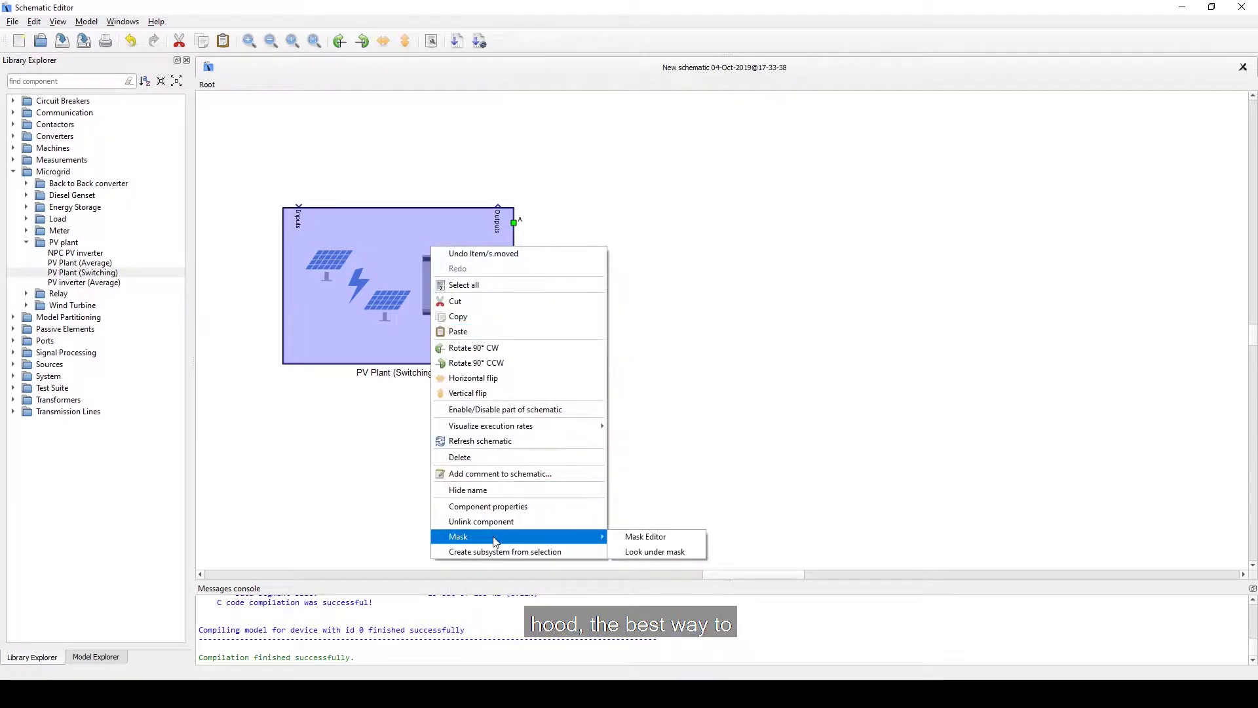
pyautogui.click(642, 554)
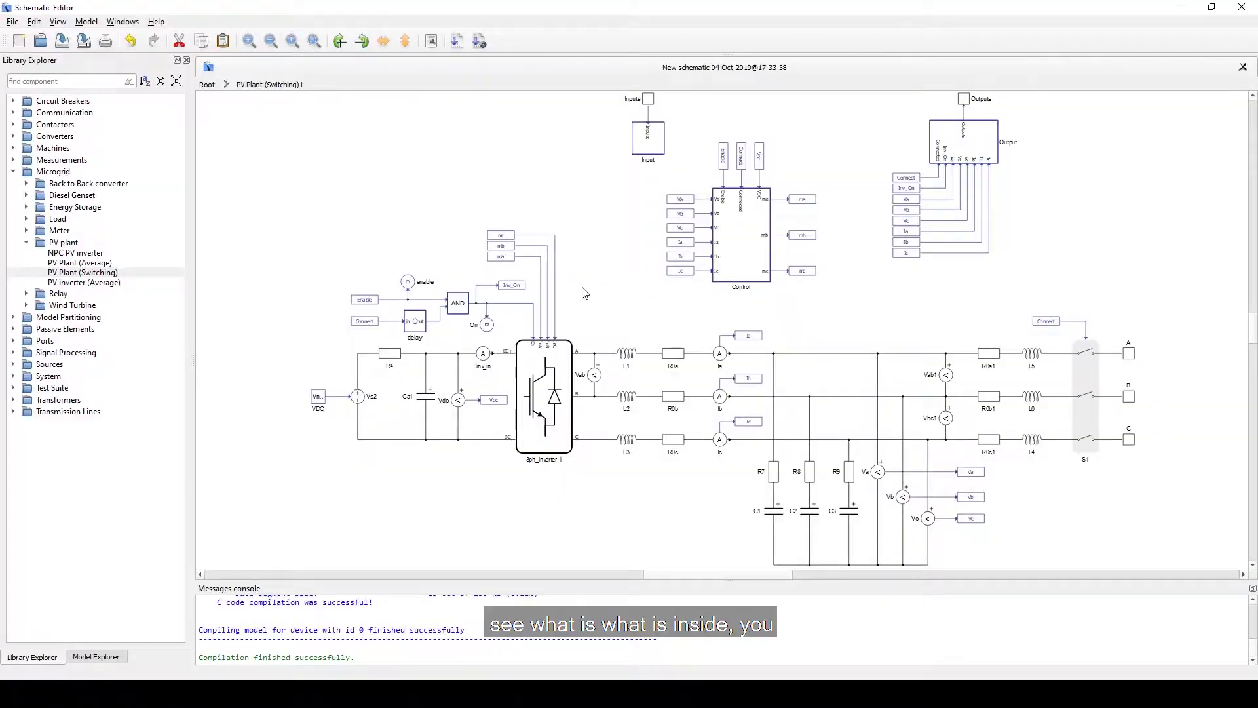
# Review the 3ph_inverter 1 measurement, Timing and Losses settings such as Vce 1.3 V.
pyautogui.doubleClick(553, 374)
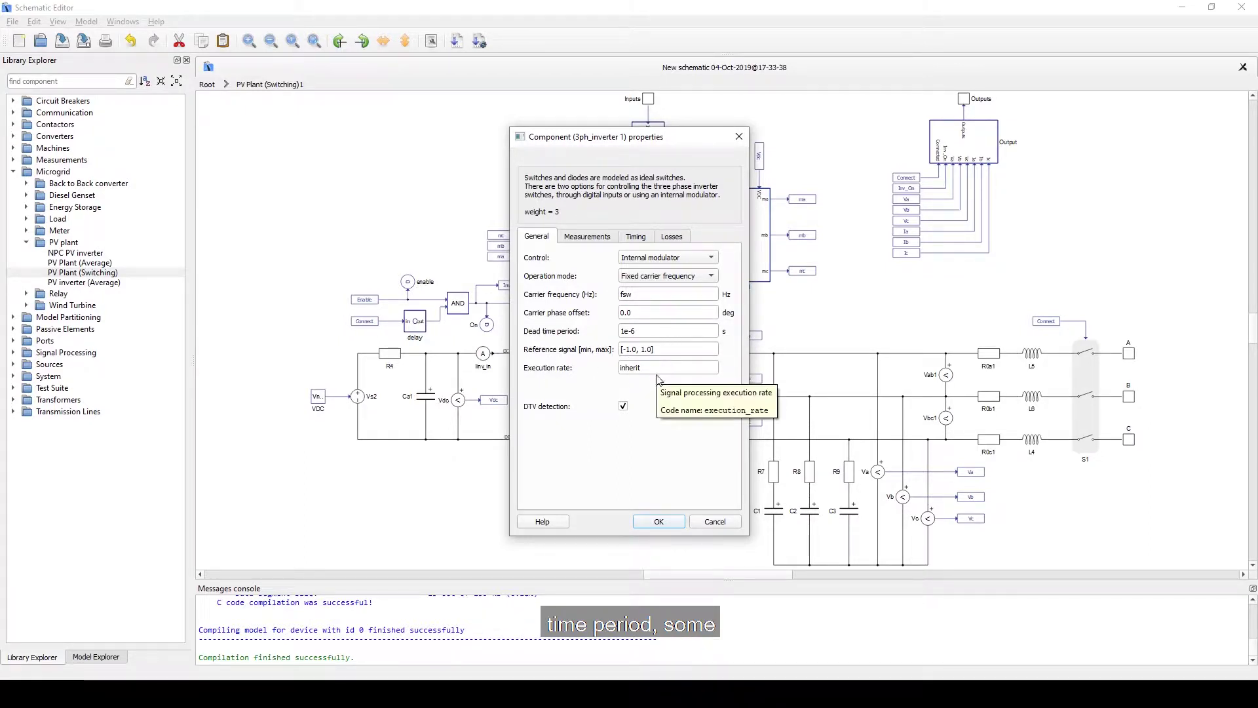
pyautogui.click(581, 237)
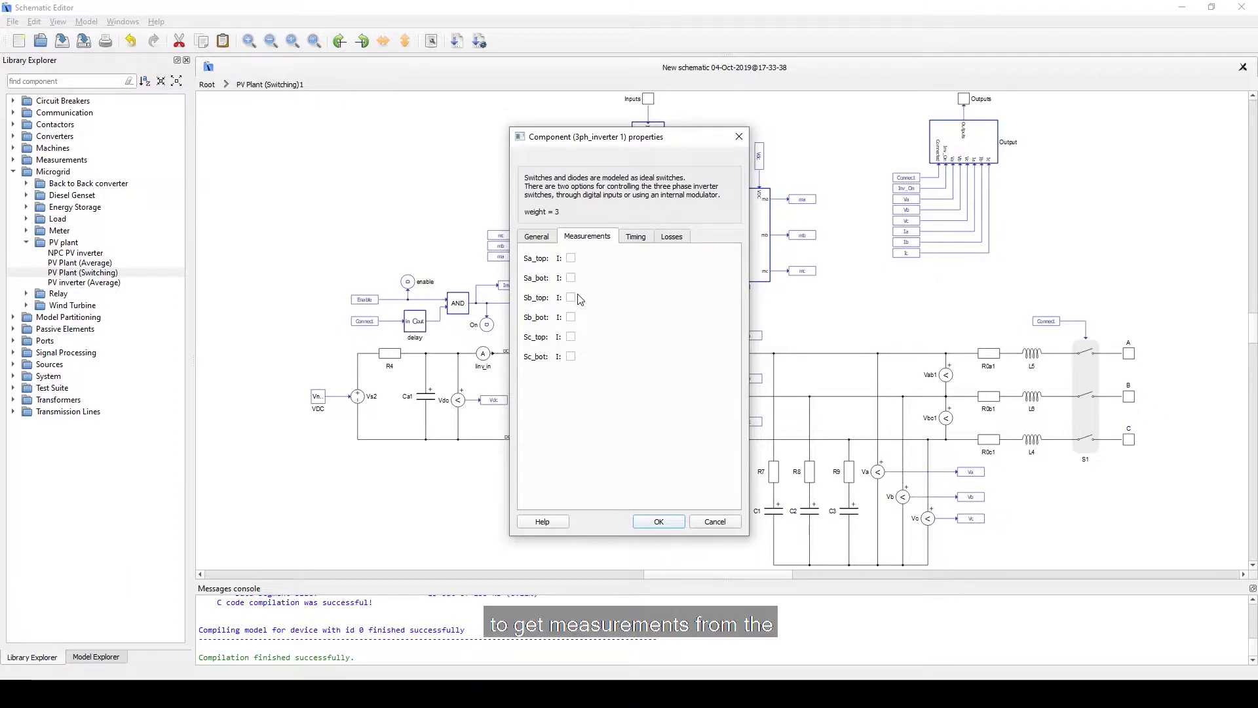
pyautogui.click(636, 242)
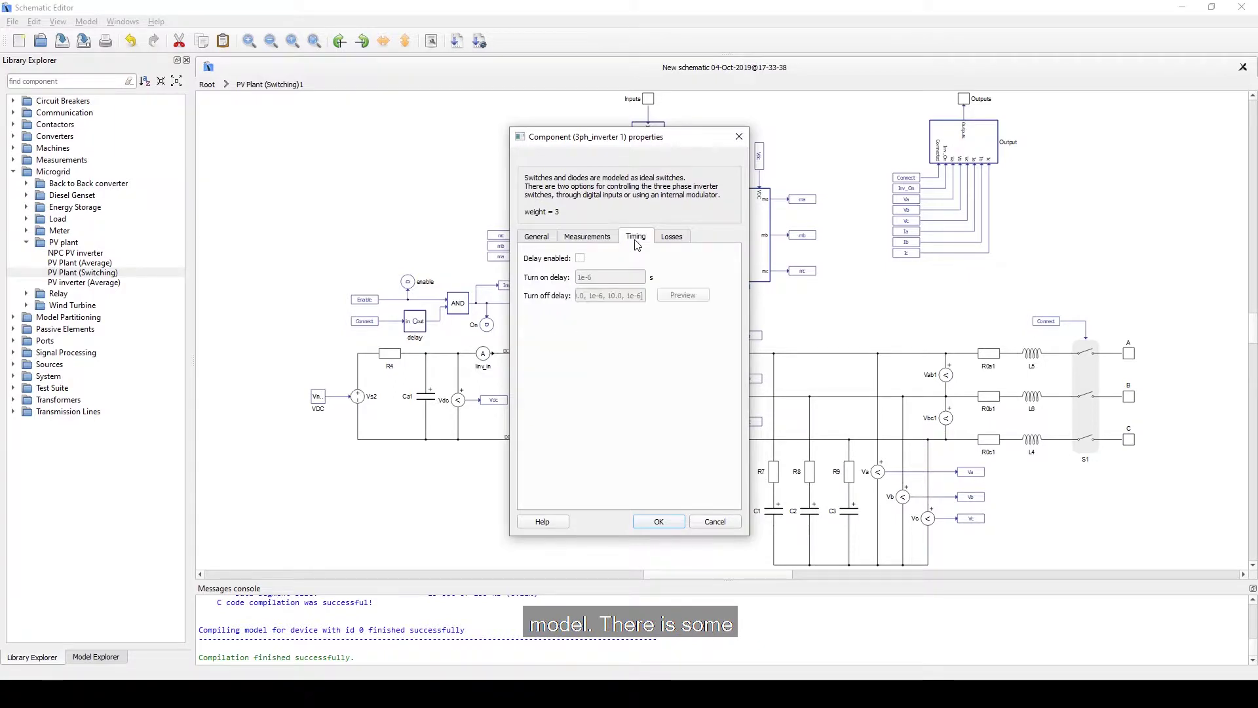
pyautogui.click(671, 238)
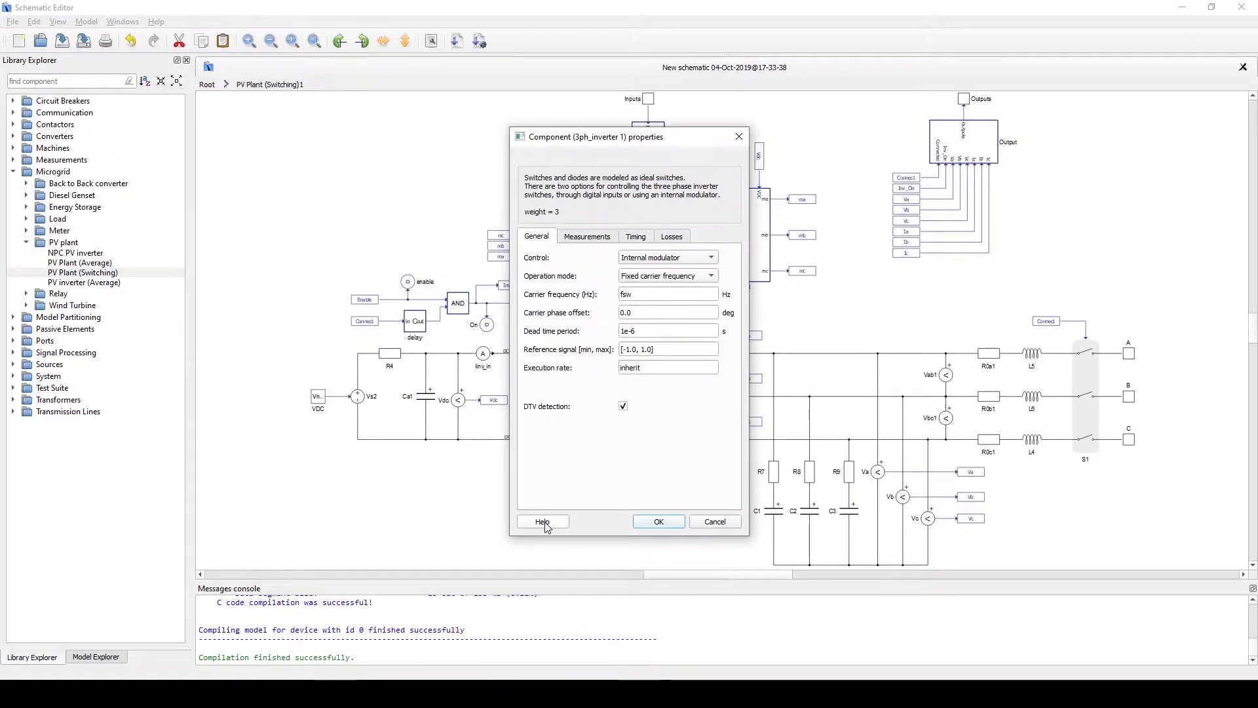
# Read the three-phase two-level inverter/rectifier help page, then minimize Chrome to return.
pyautogui.click(543, 521)
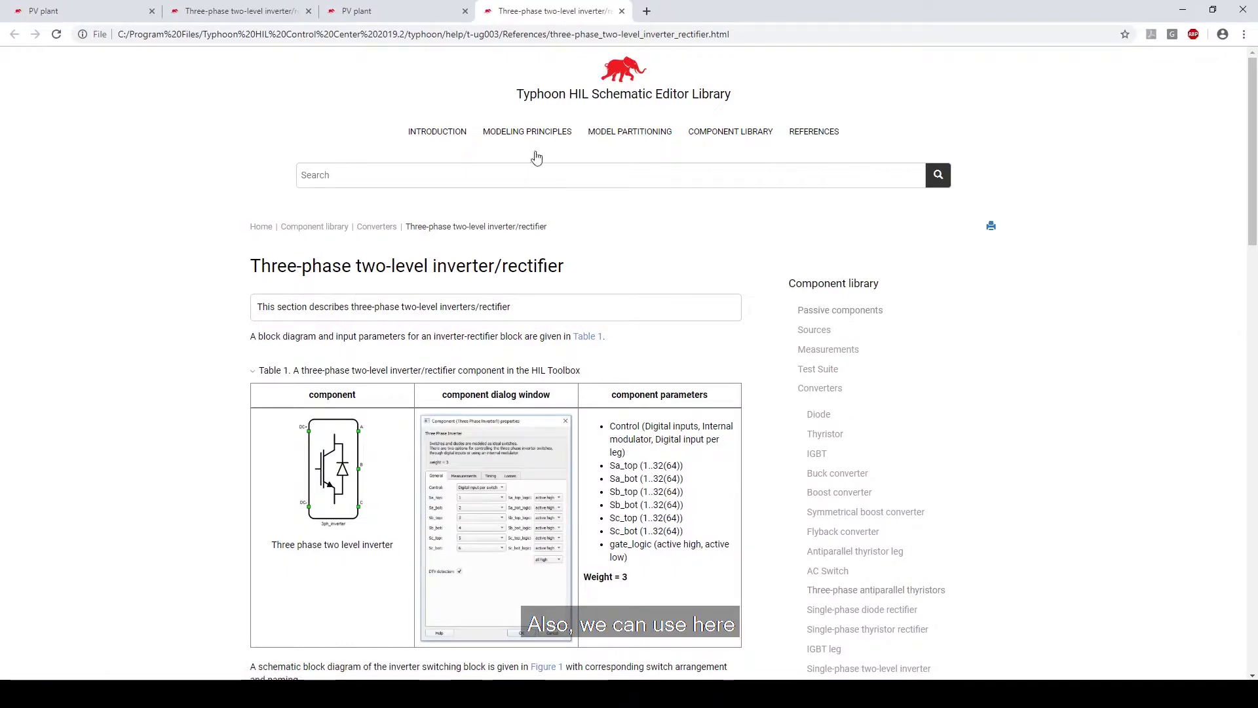
pyautogui.scroll(-1, 444, 245)
pyautogui.scroll(-7, 444, 245)
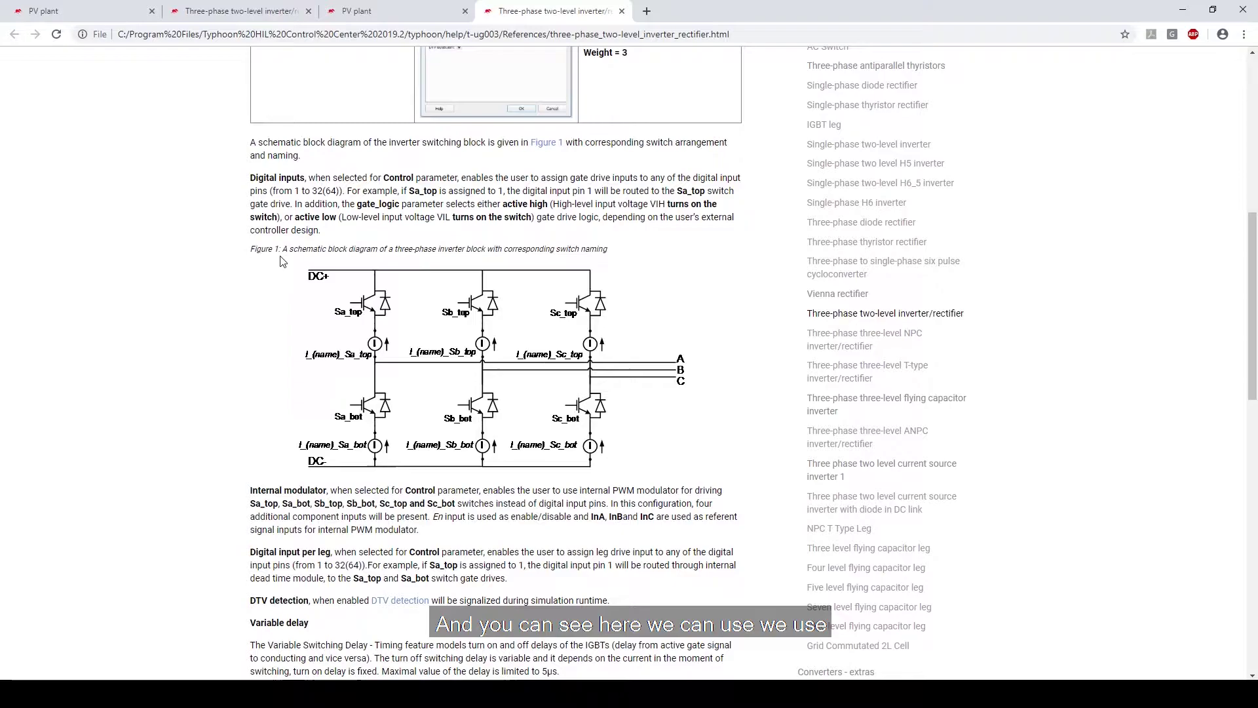
pyautogui.scroll(-2, 352, 228)
pyautogui.scroll(-12, 299, 392)
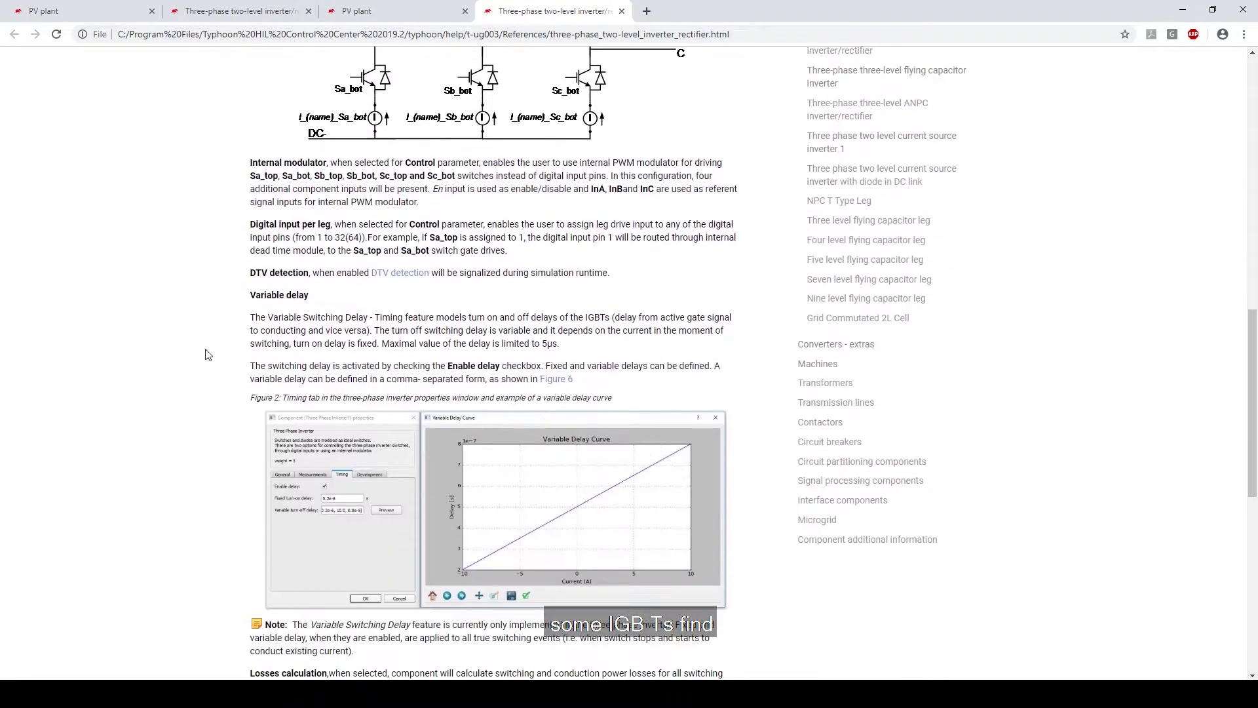
pyautogui.scroll(14, 233, 264)
pyautogui.scroll(9, 233, 262)
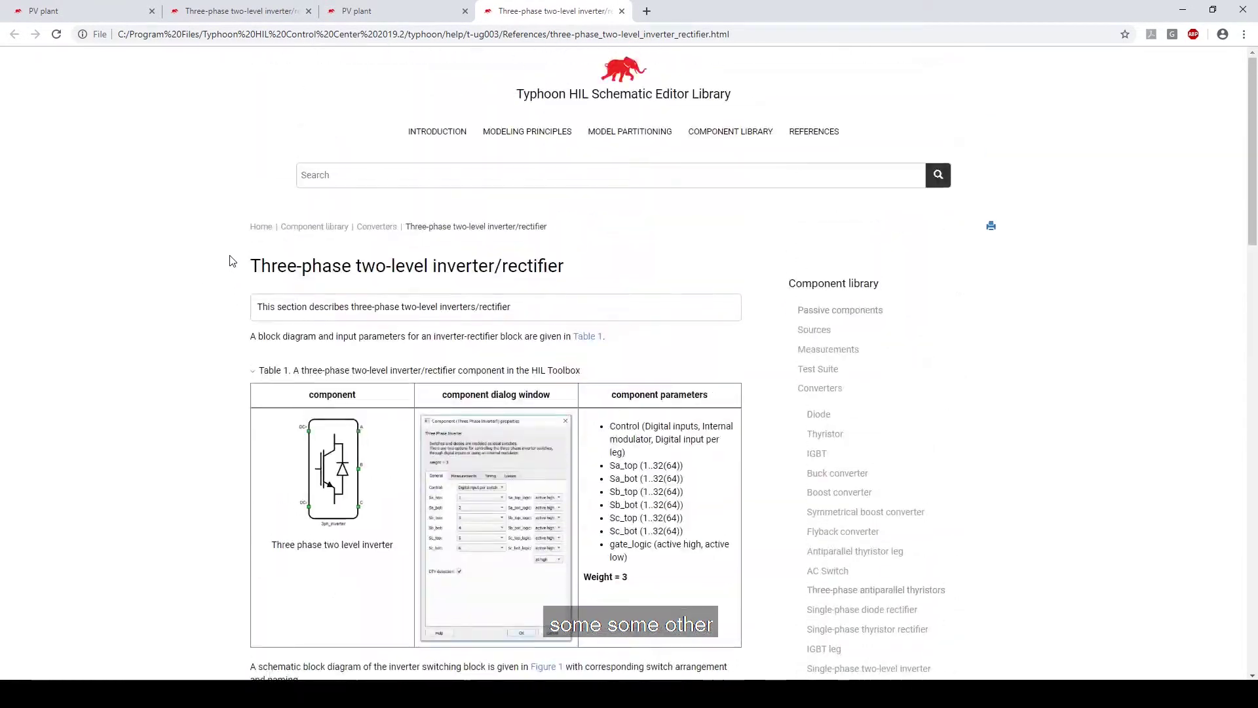
pyautogui.click(1183, 9)
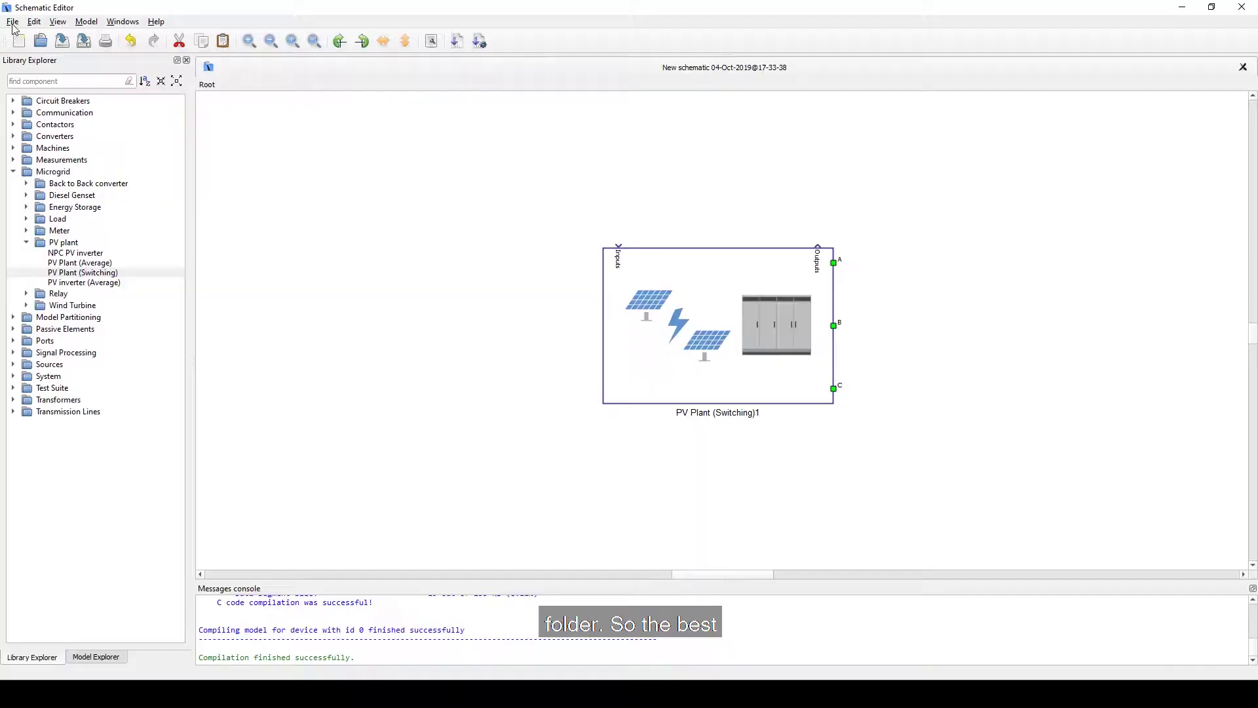
# Open the example model microgrid > pv_plant > pv_plant (switching) > pv_plant.tse.
pyautogui.click(12, 21)
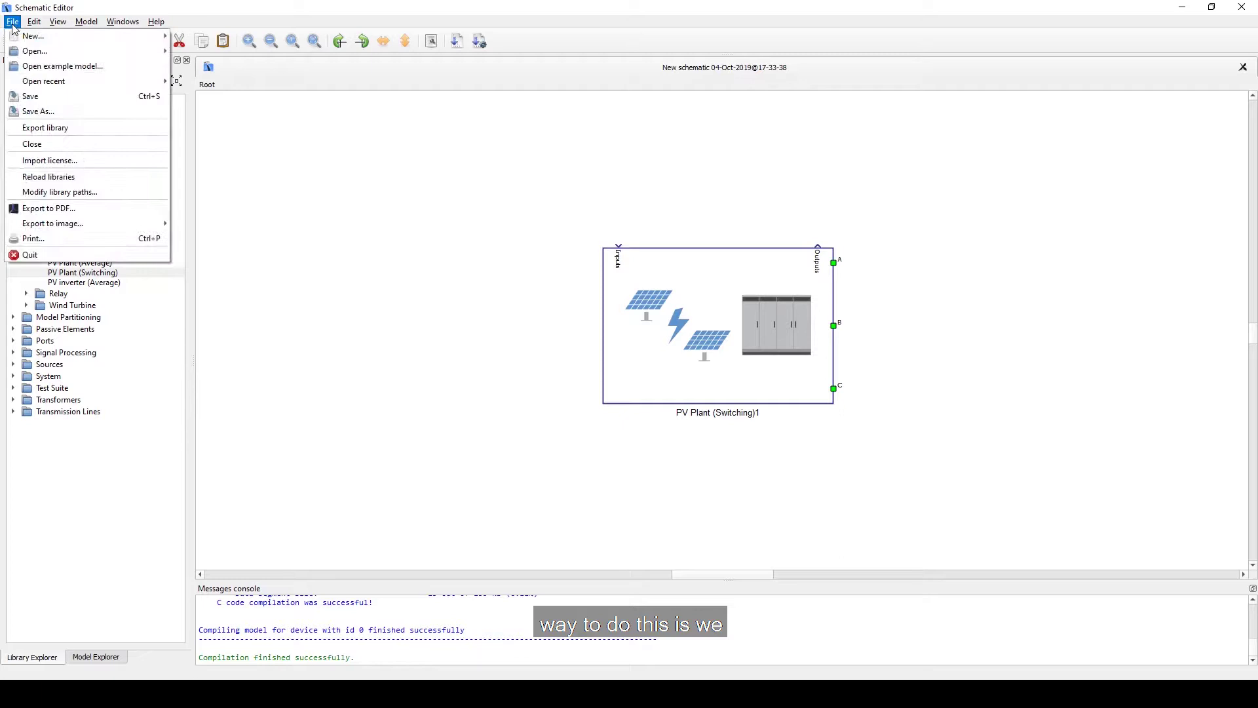
pyautogui.click(51, 68)
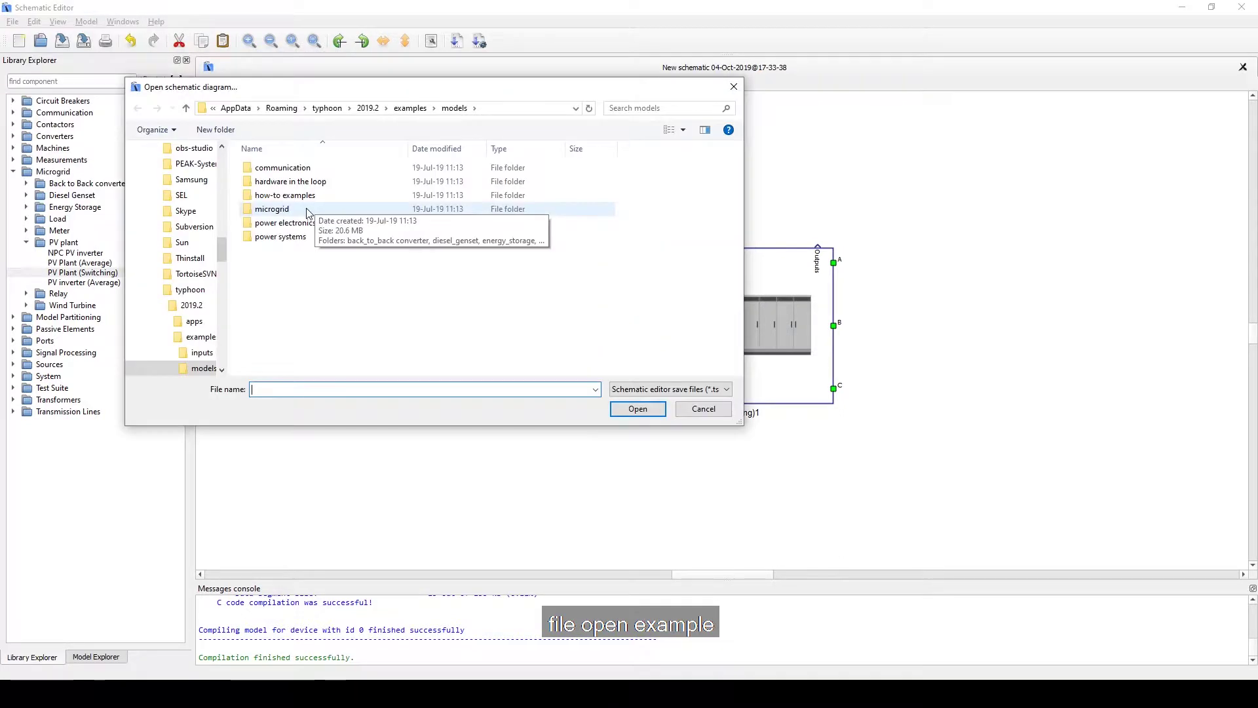
pyautogui.doubleClick(291, 209)
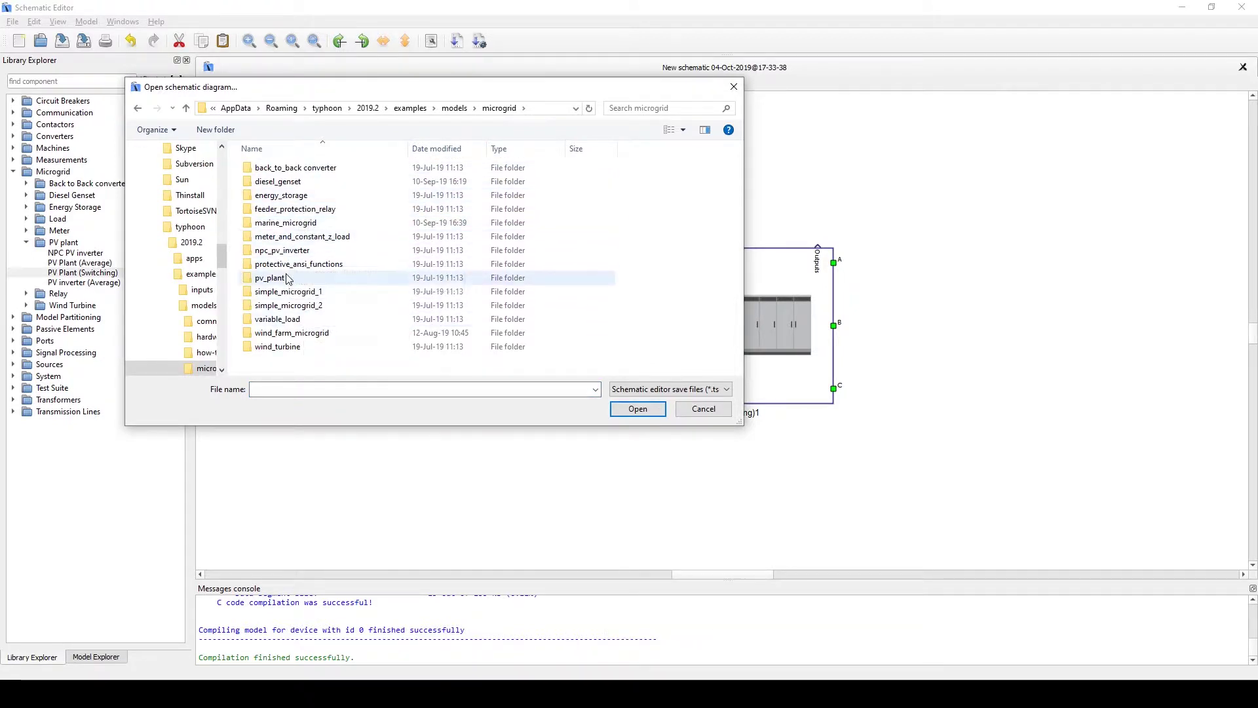
pyautogui.doubleClick(288, 278)
pyautogui.doubleClick(307, 196)
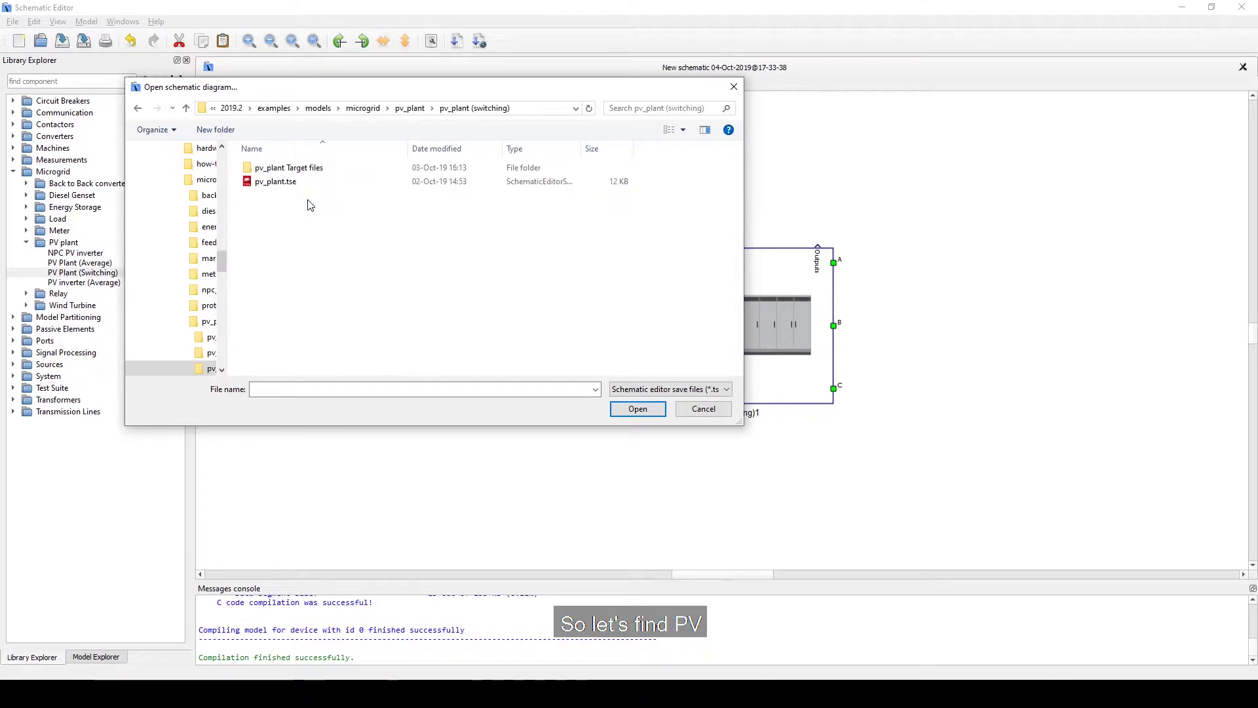
pyautogui.doubleClick(306, 184)
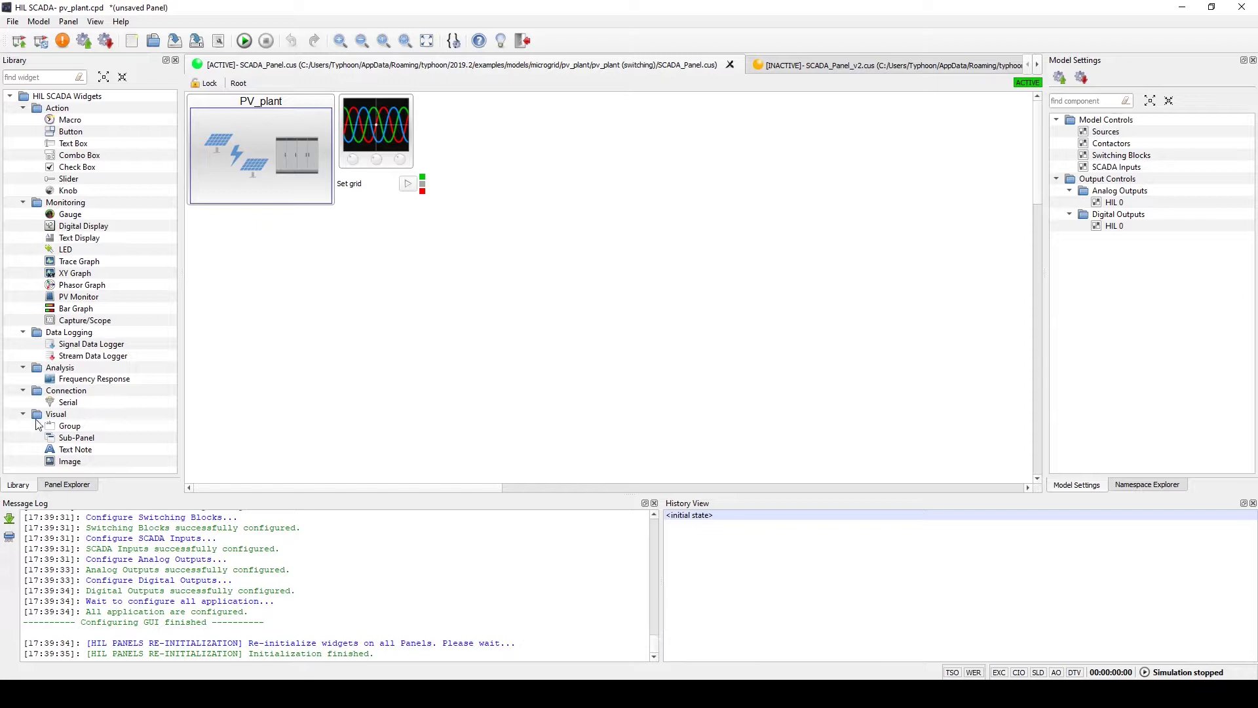
# Place a Text Display widget on the panel and view its properties without changes.
pyautogui.moveTo(79, 238); pyautogui.dragTo(331, 271)
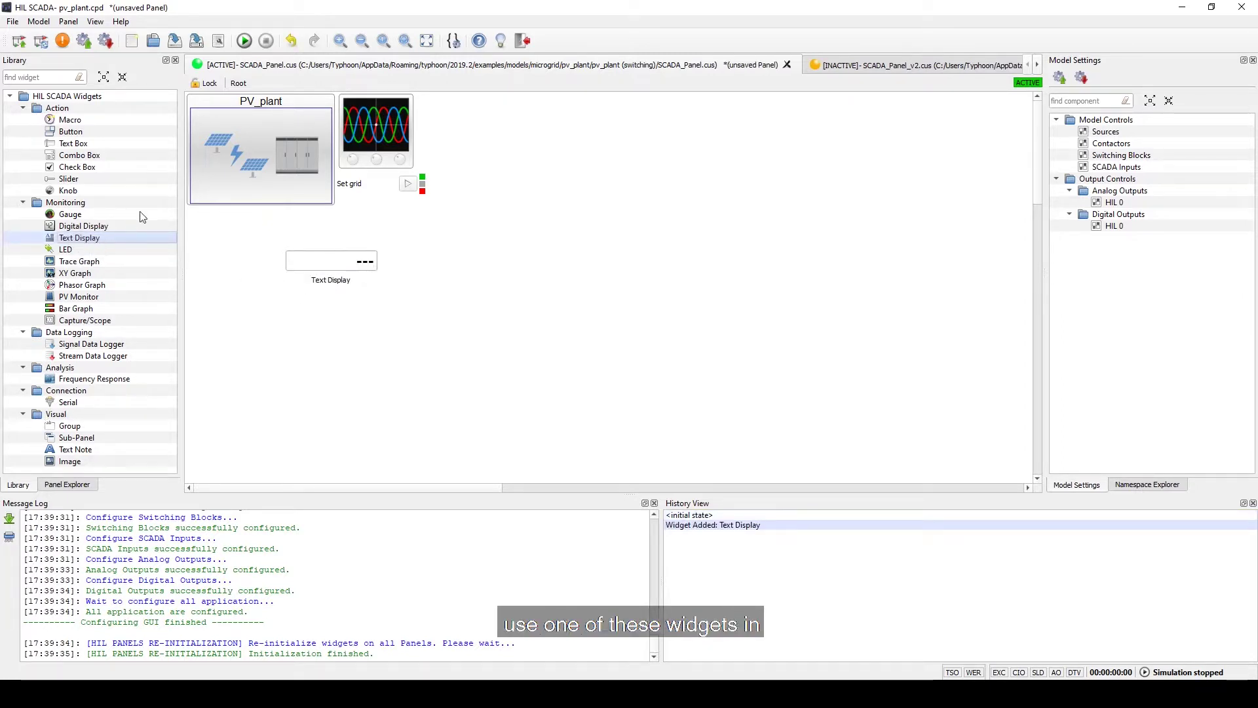
pyautogui.click(329, 280)
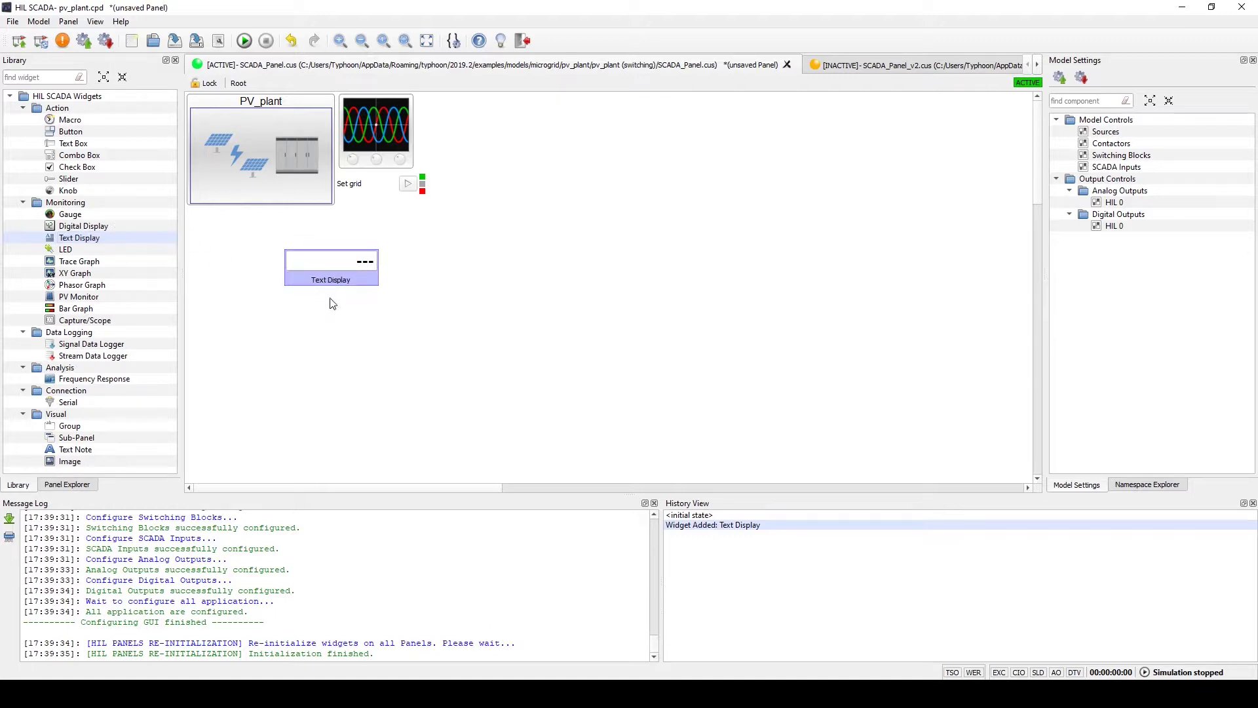
pyautogui.doubleClick(328, 279)
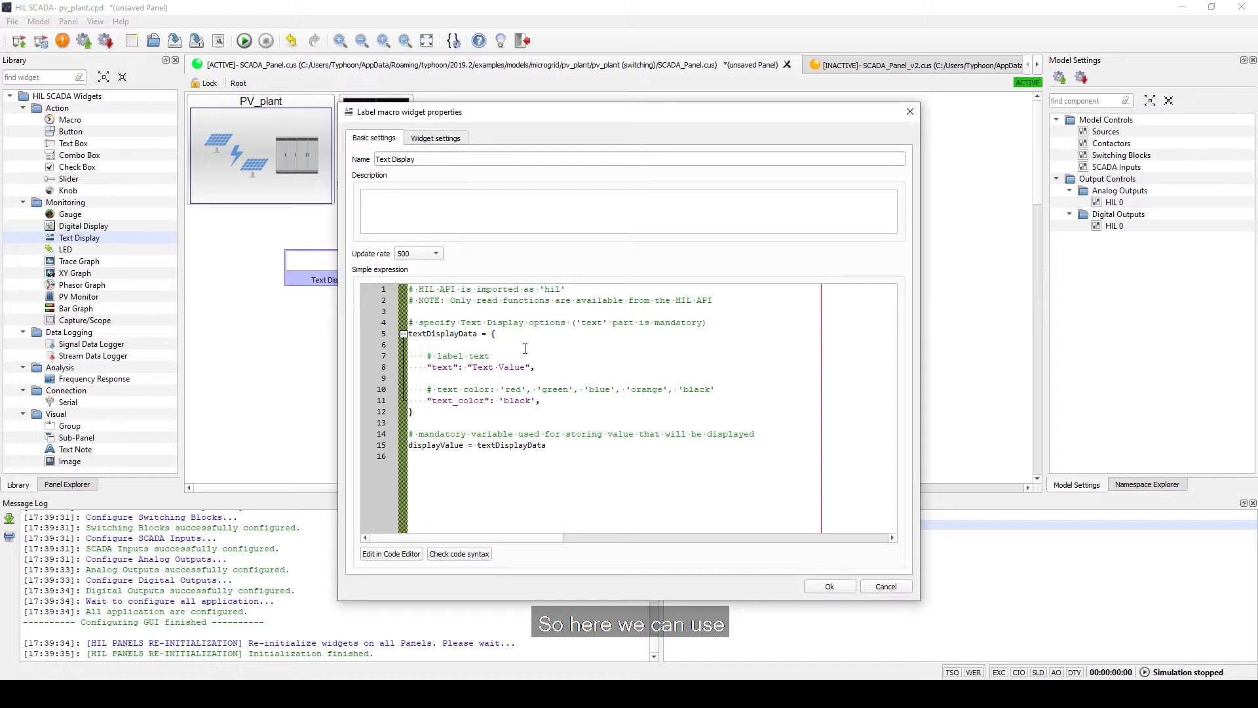
pyautogui.click(886, 586)
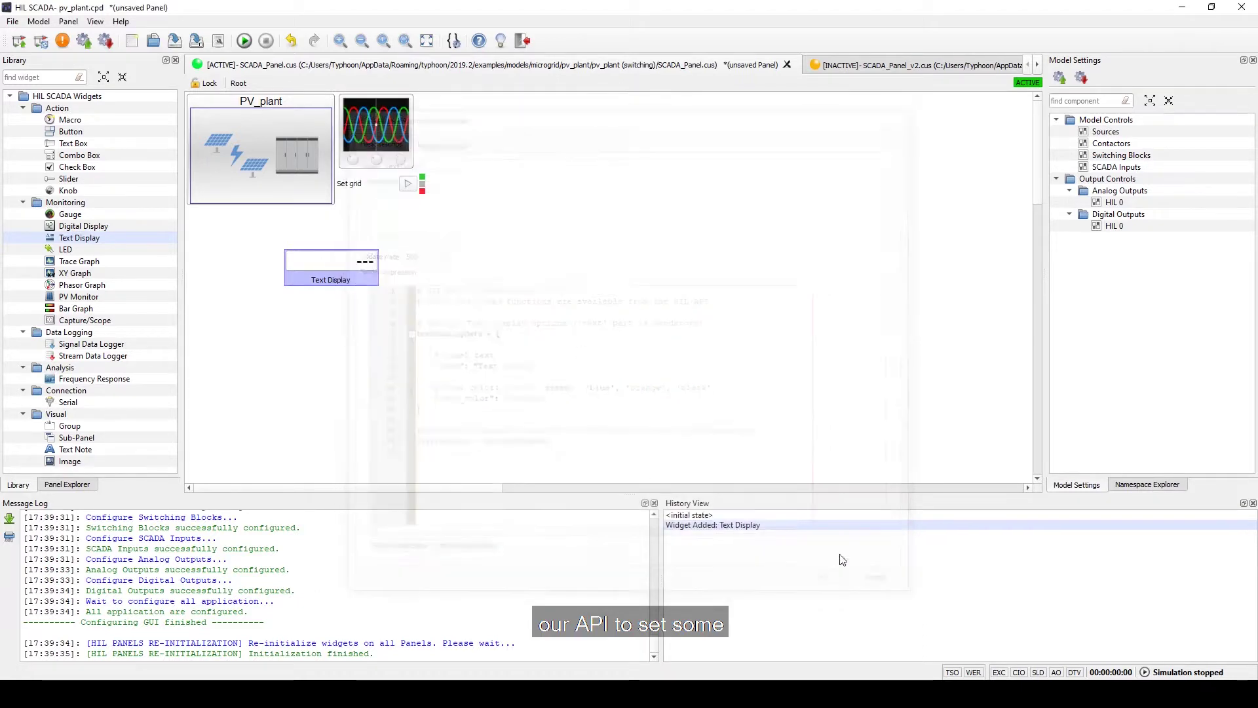
# Add a Digital Display showing PV_Plant.Control.Grid_follow.iq, then delete it along with the Text Display.
pyautogui.moveTo(107, 226); pyautogui.dragTo(477, 313)
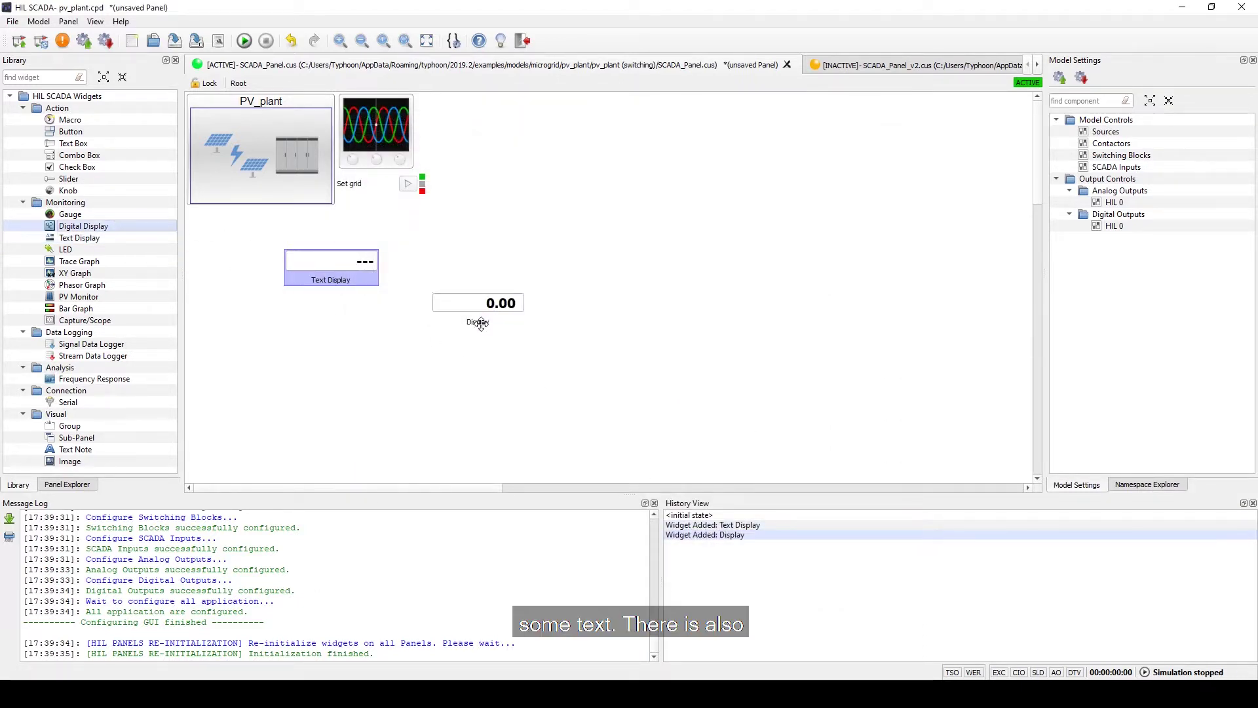
pyautogui.doubleClick(478, 319)
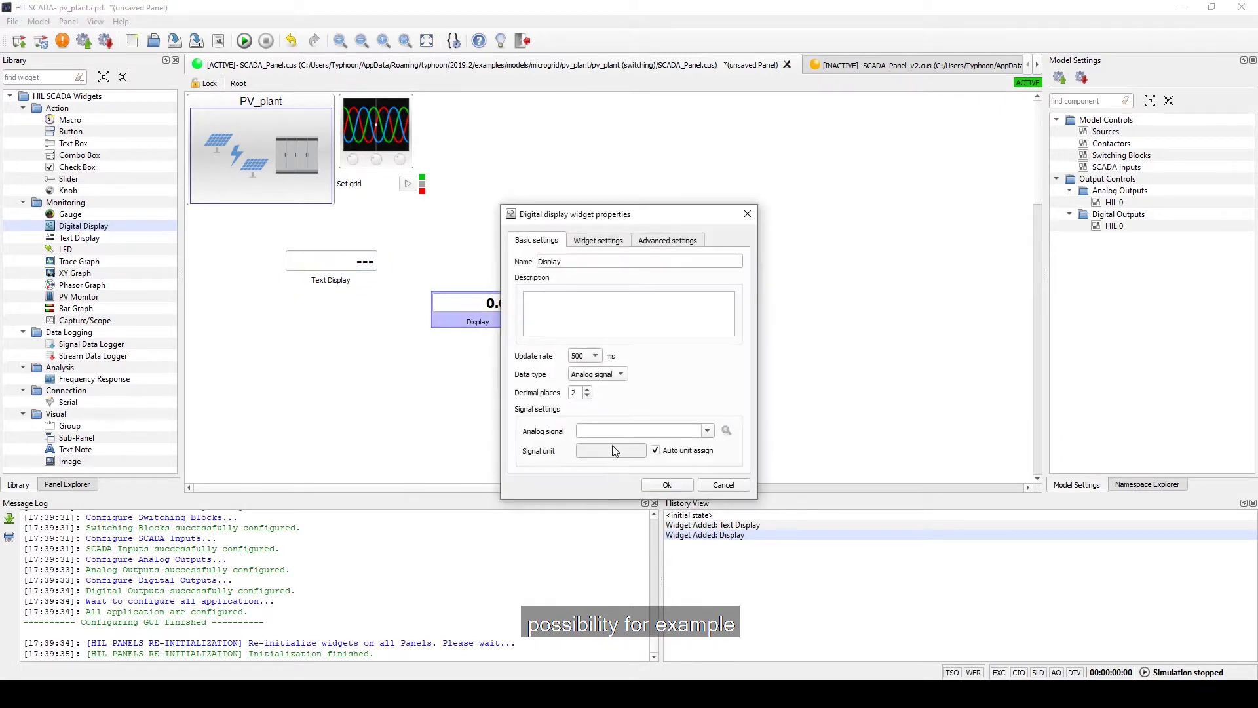
pyautogui.click(707, 432)
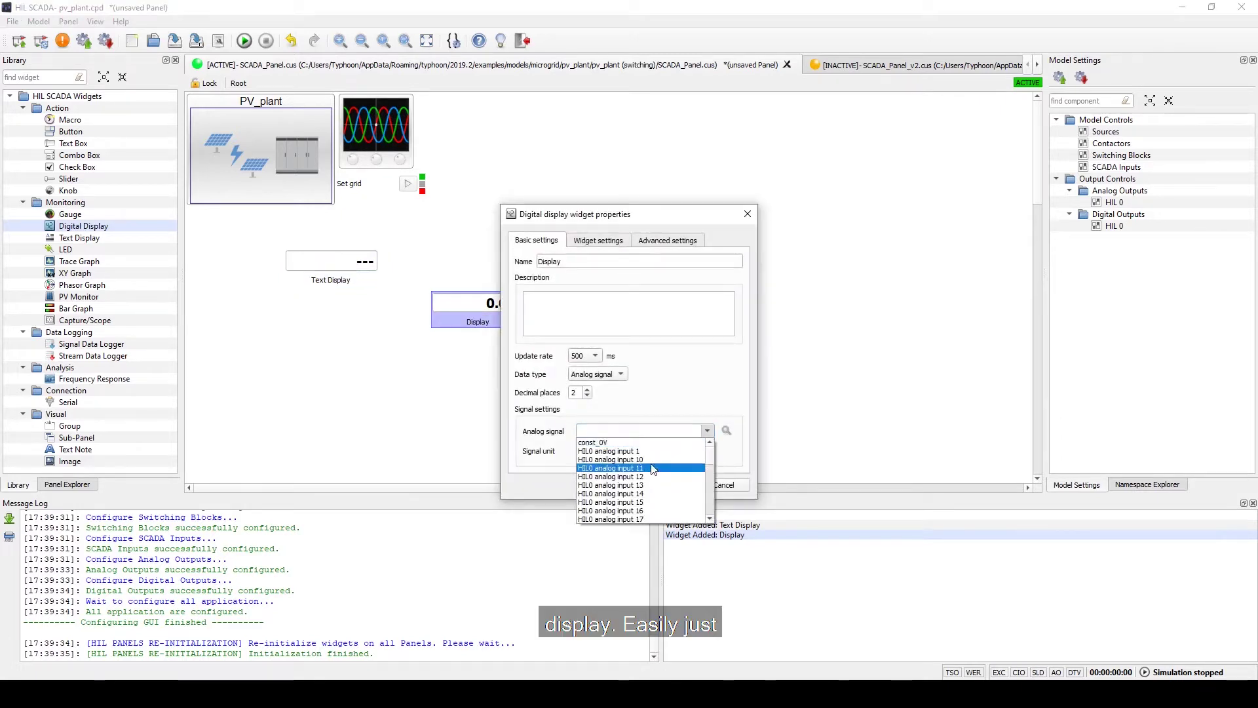
pyautogui.scroll(-5, 645, 479)
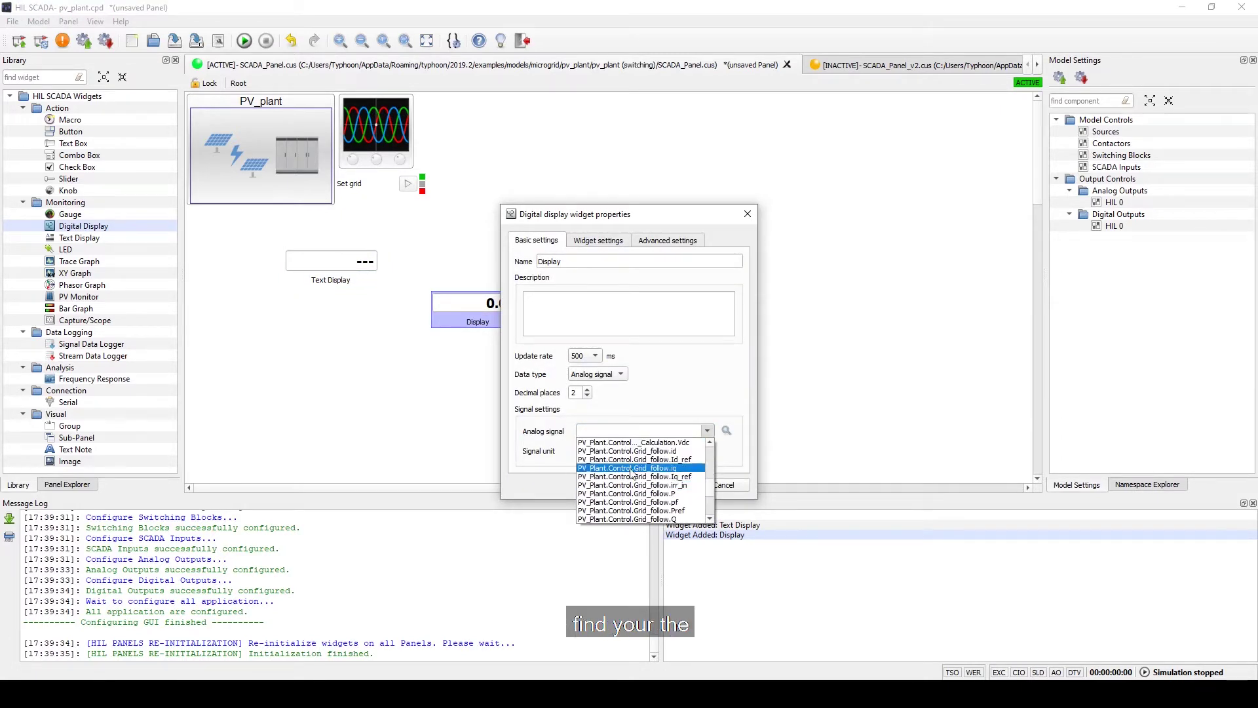
pyautogui.click(639, 468)
pyautogui.click(674, 484)
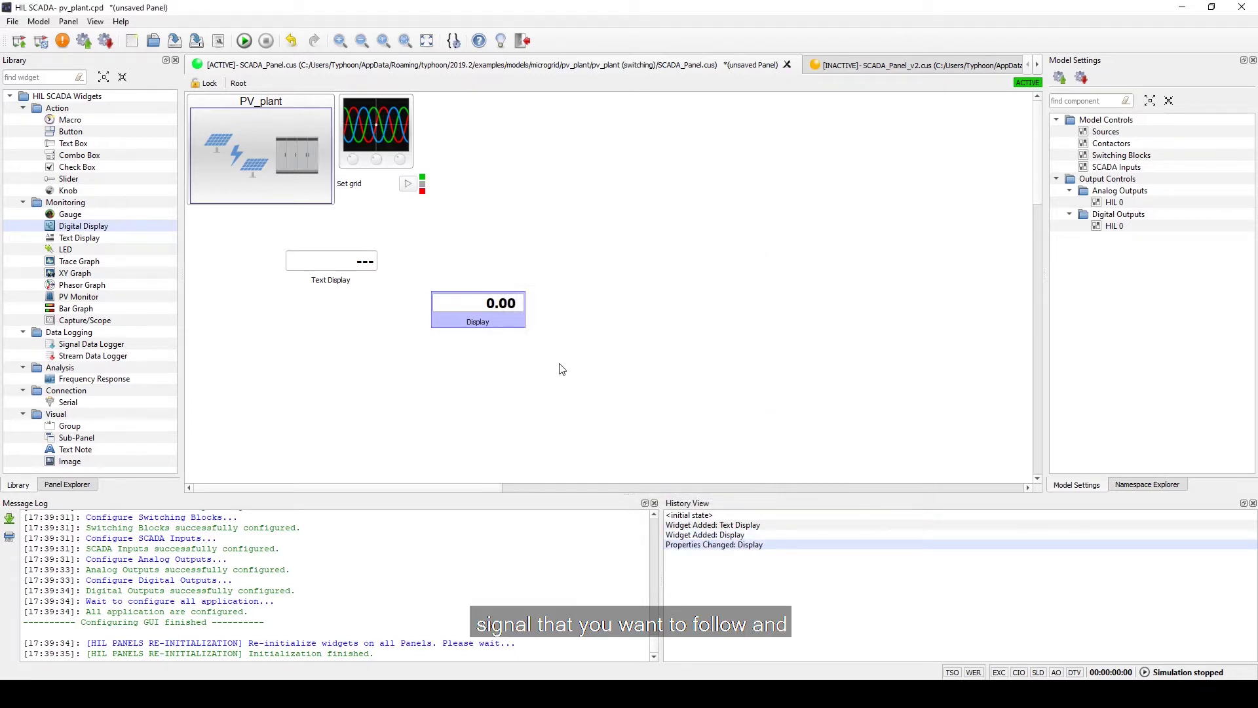
pyautogui.click(327, 266)
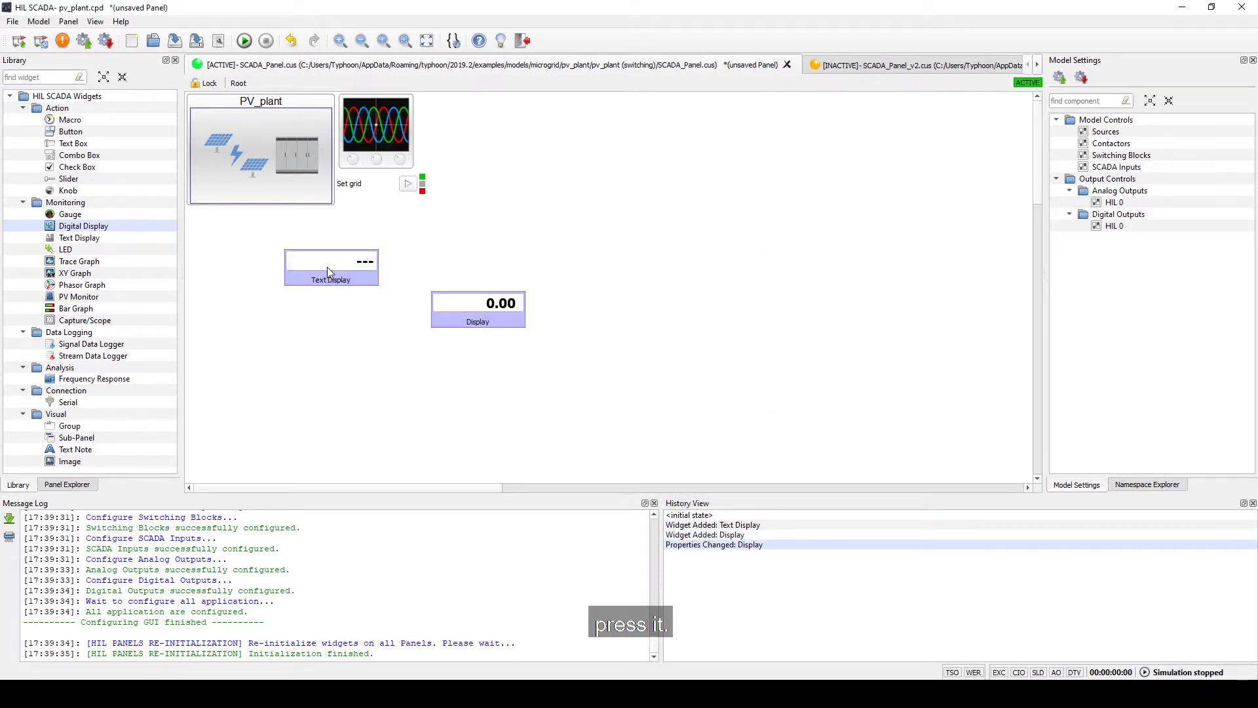
pyautogui.press('Delete')
pyautogui.press('Return')
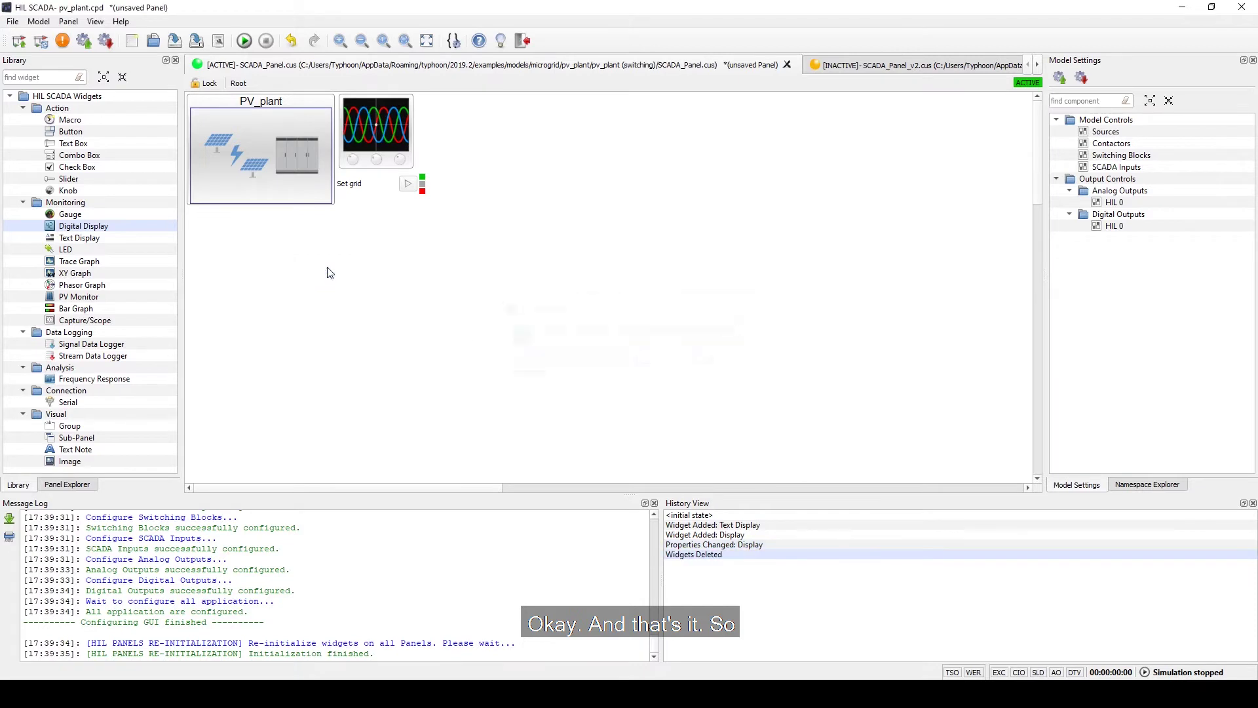
pyautogui.click(1117, 134)
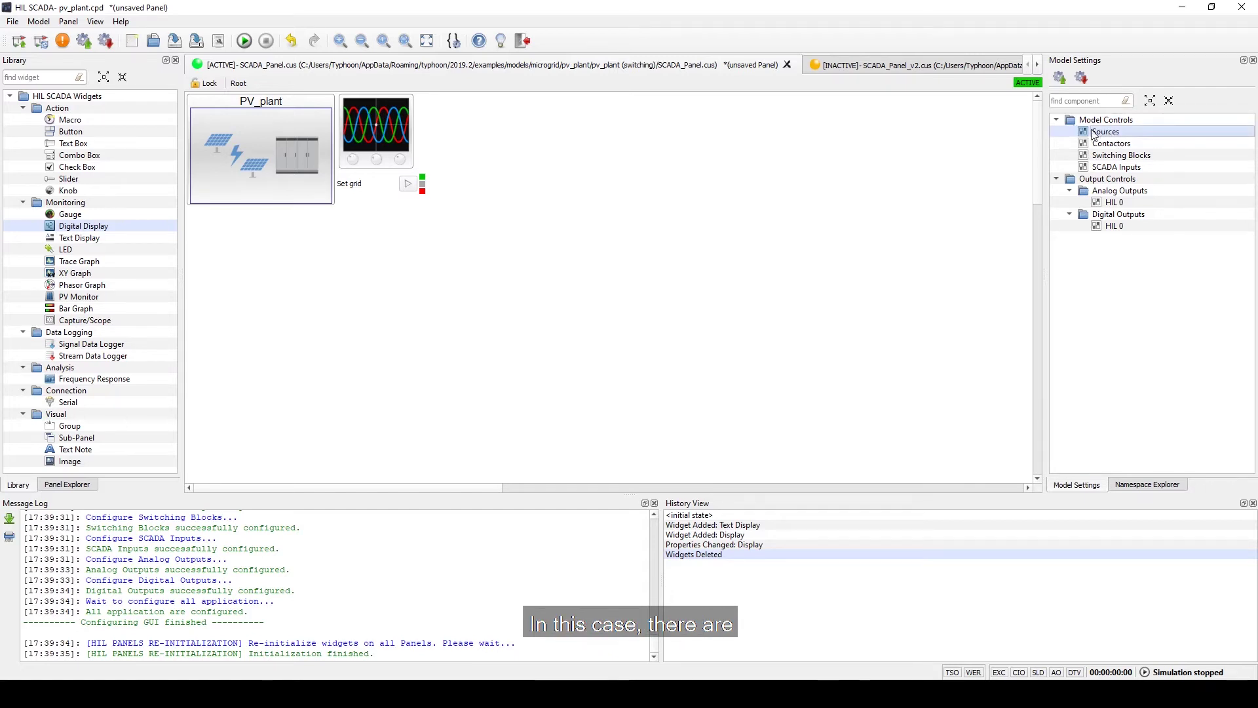
pyautogui.click(1127, 144)
pyautogui.click(1135, 157)
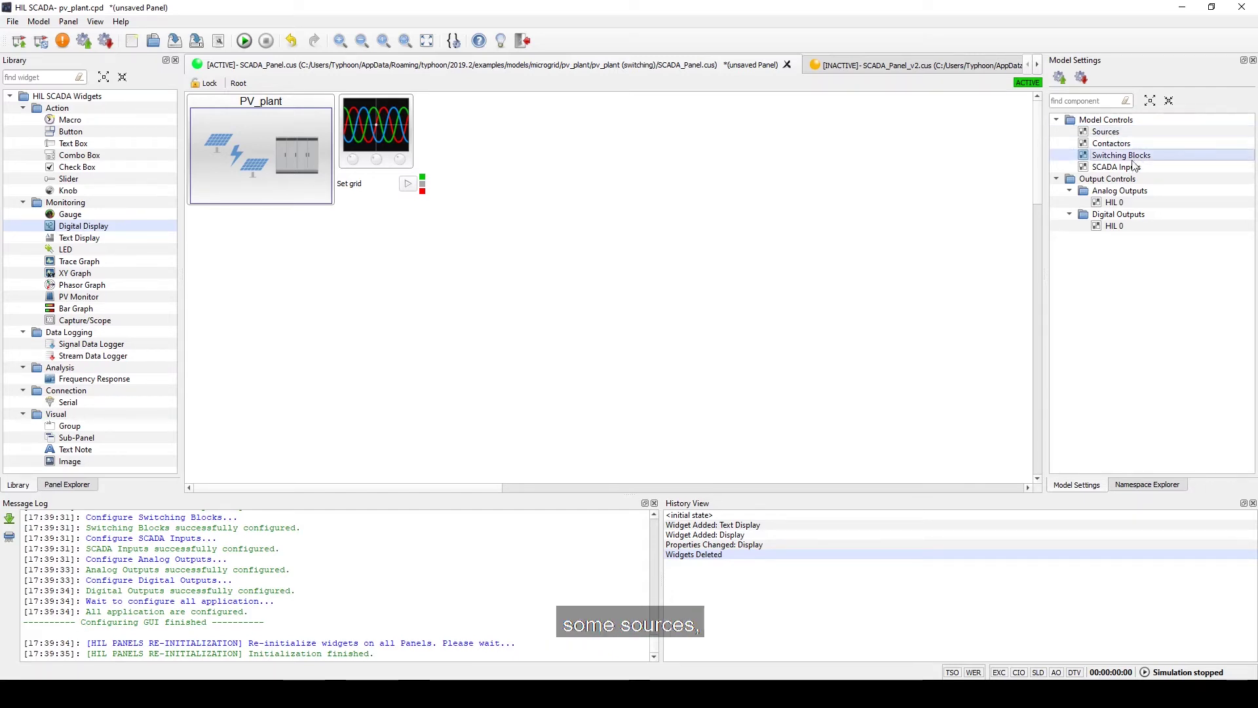
pyautogui.click(1134, 168)
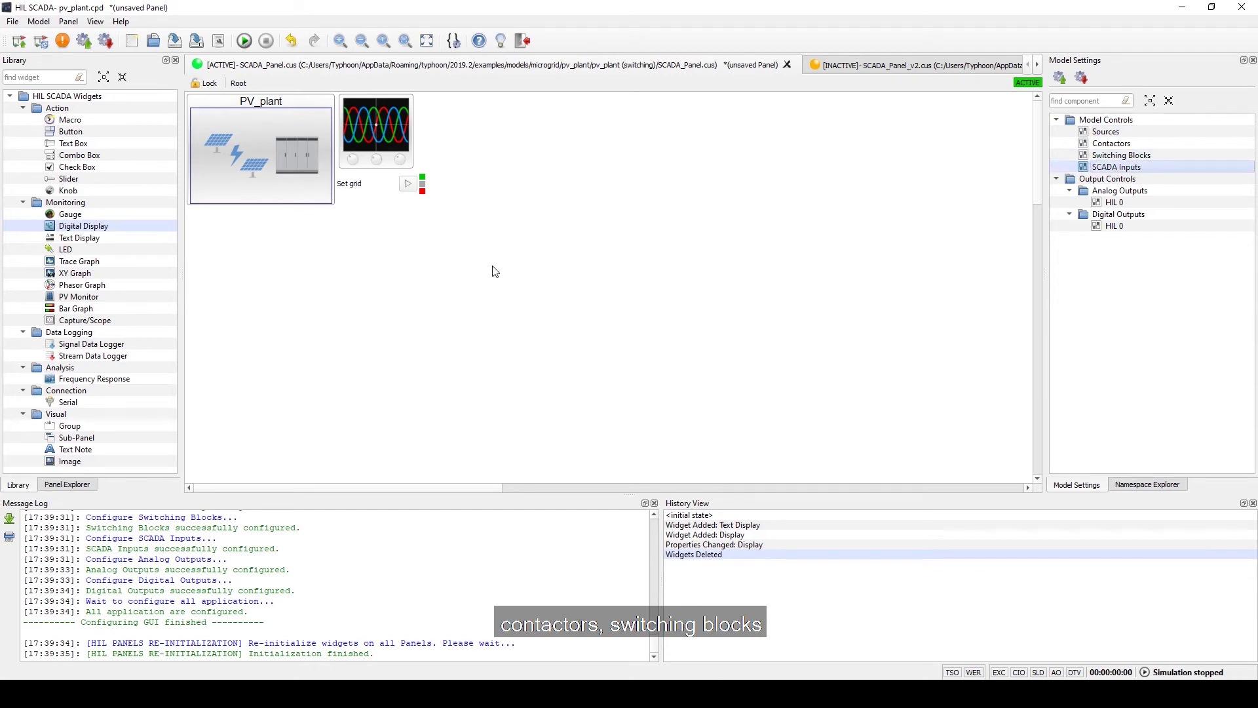